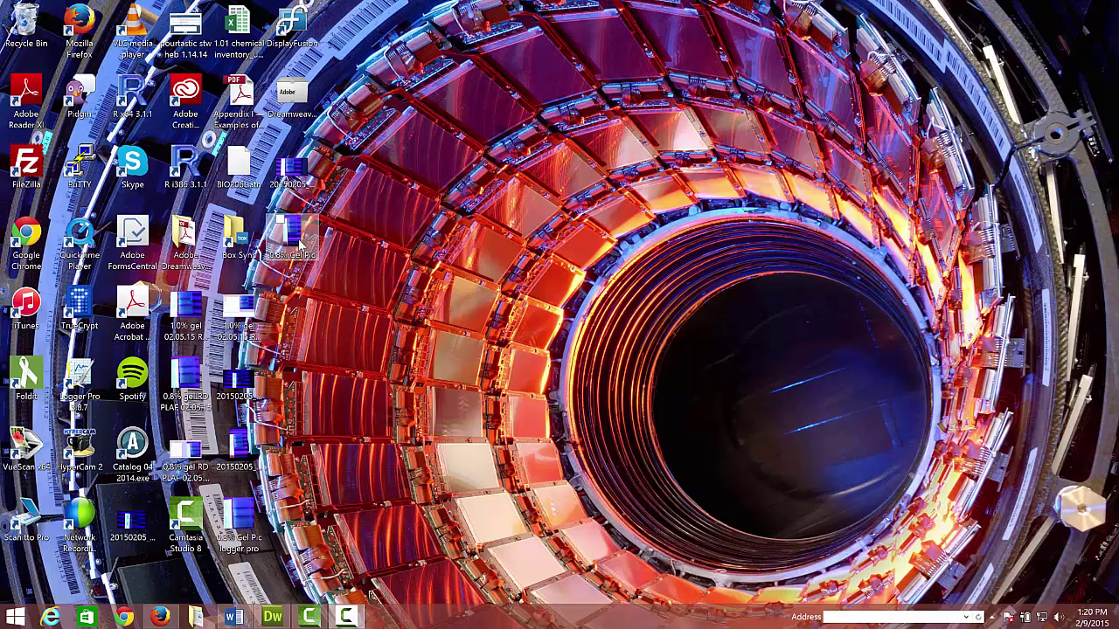
Step: Open 0.8% Gel Pic in Paint and draw a rectangular selection around the gel and ruler
right_click(298, 243)
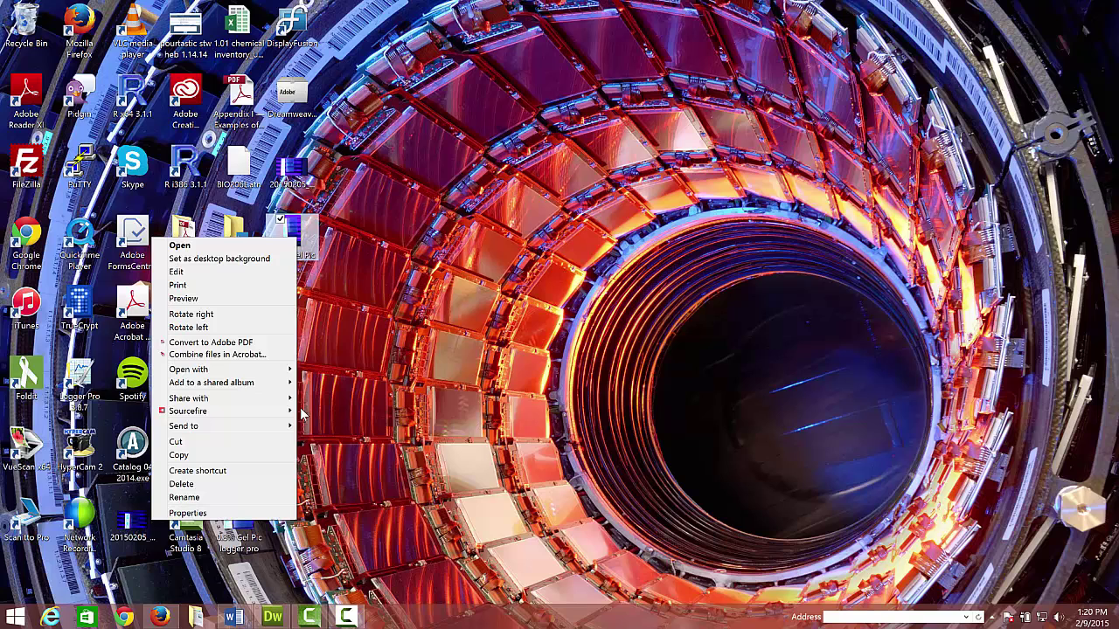
mouse_move(279, 374)
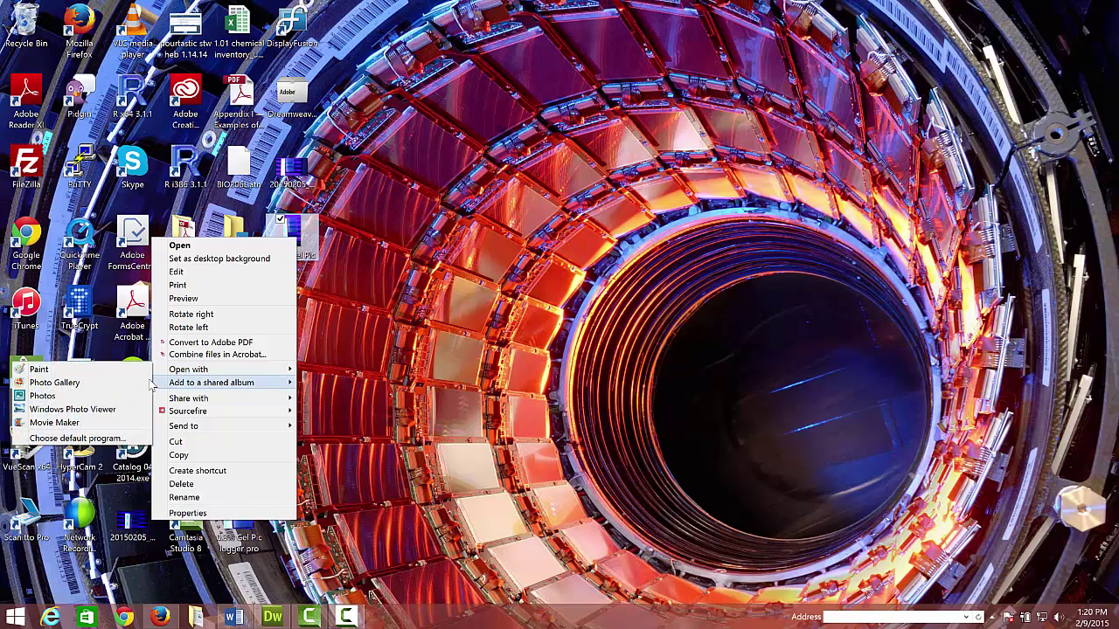
click(39, 369)
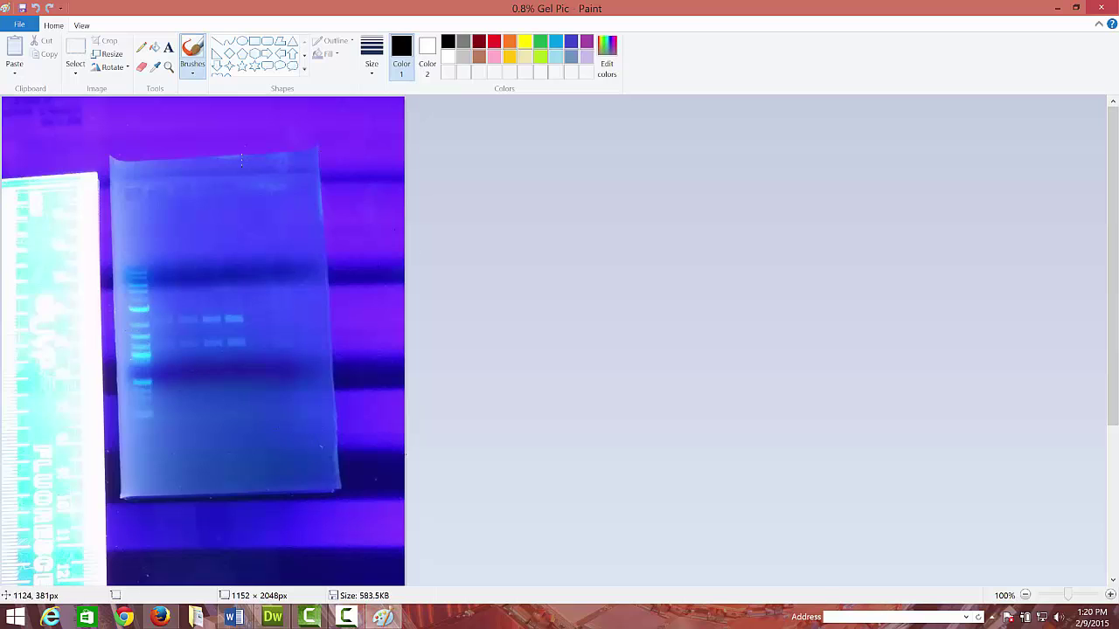
click(76, 54)
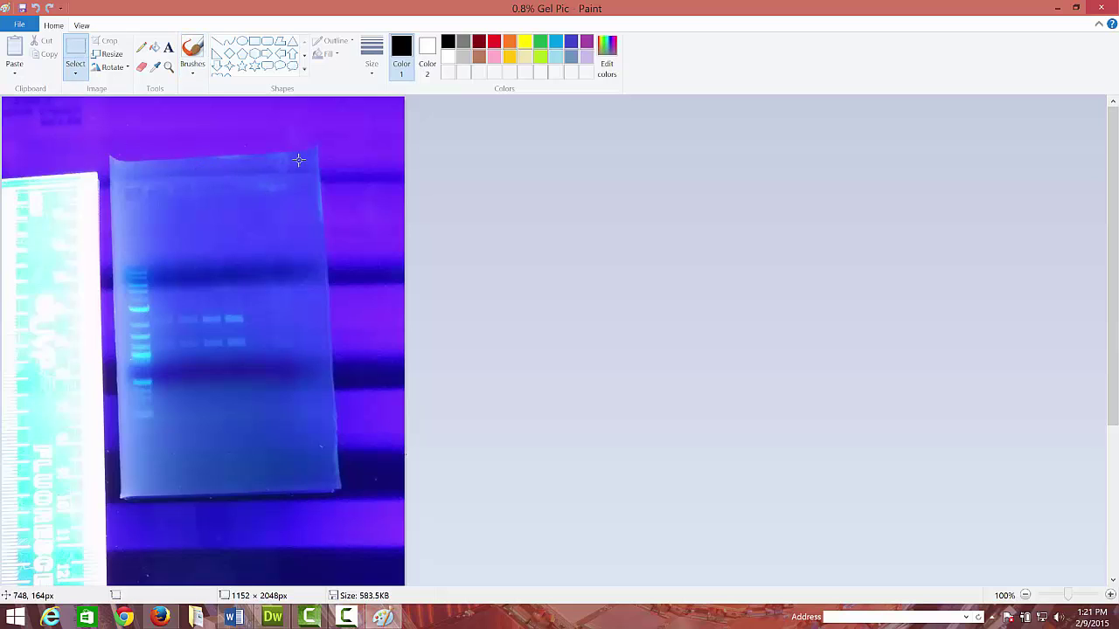
drag(370, 136, 35, 530)
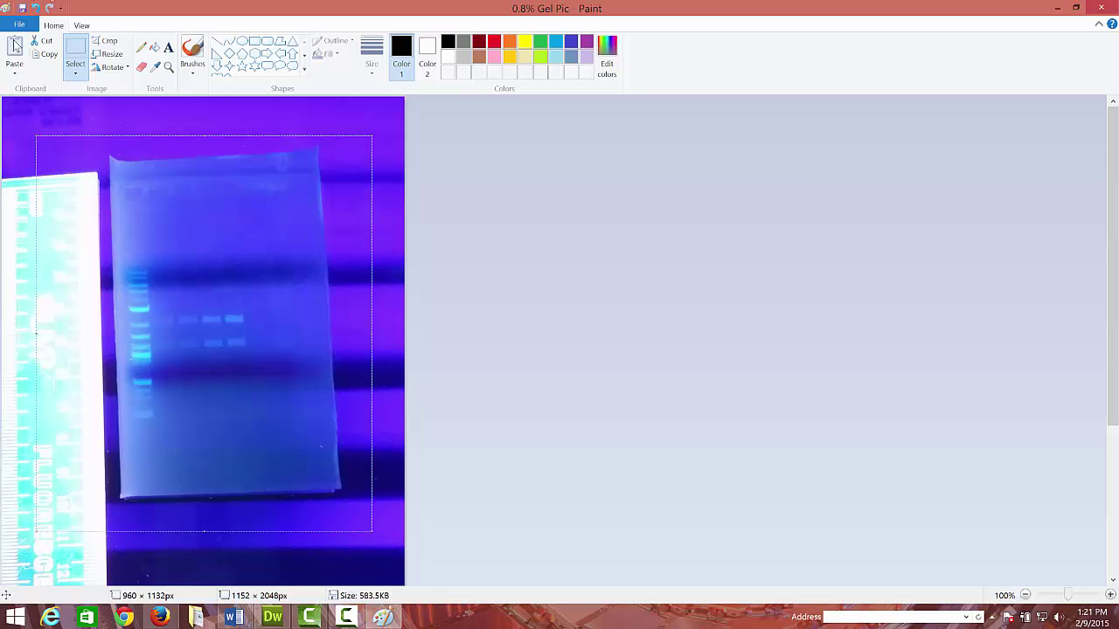
Step: Crop to the selection, save as JPEG '0.8% Gel Pic logger pro' replacing the old file, and close Paint
click(112, 44)
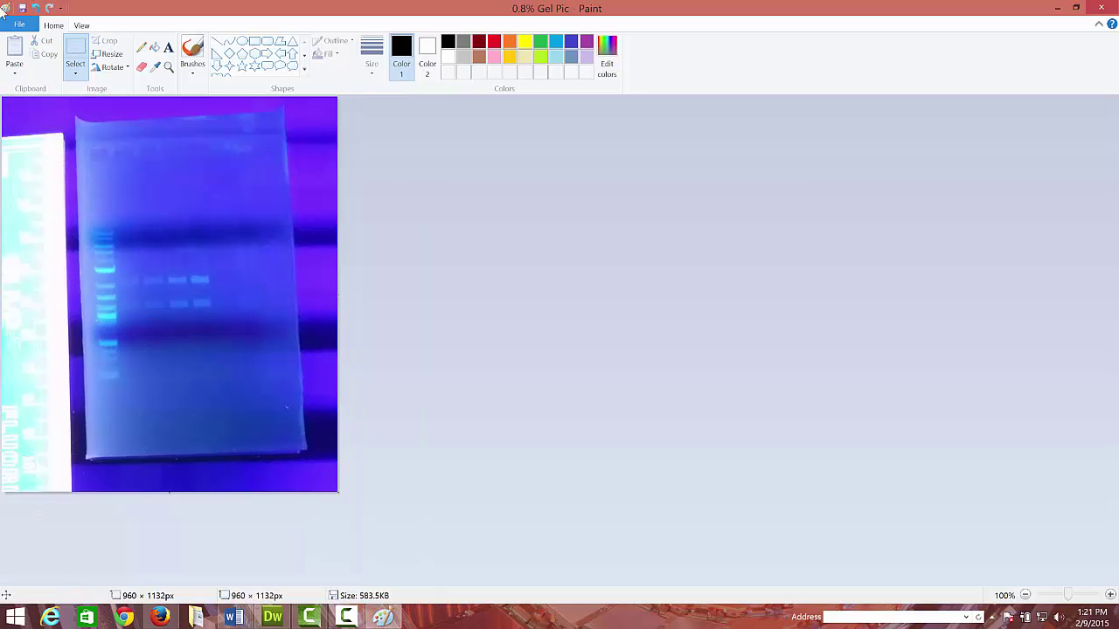
click(19, 25)
mouse_move(75, 131)
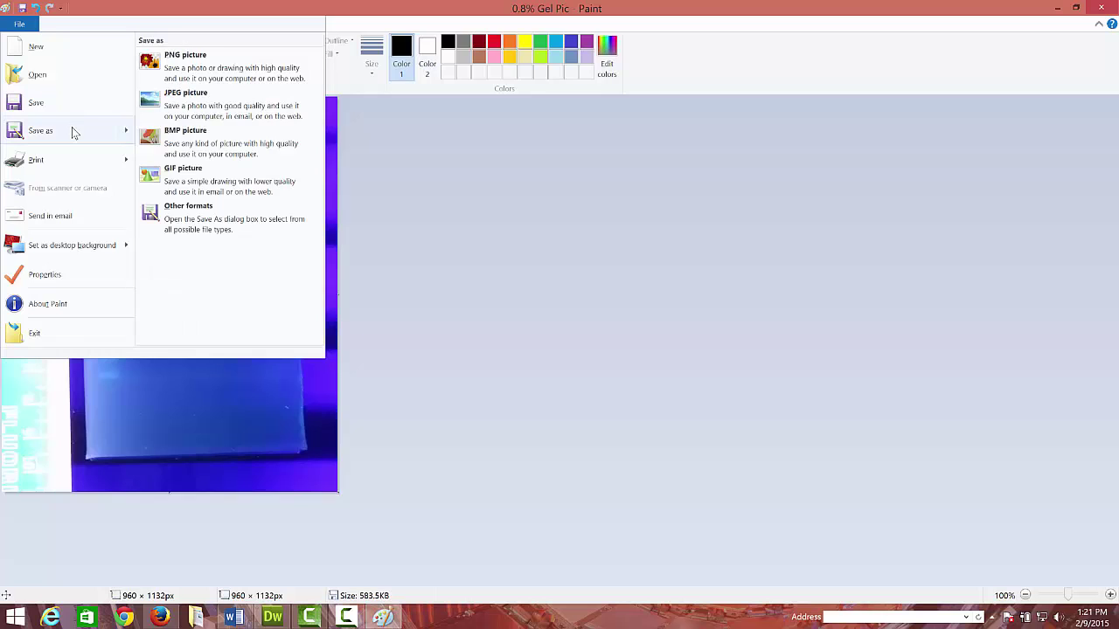
click(227, 101)
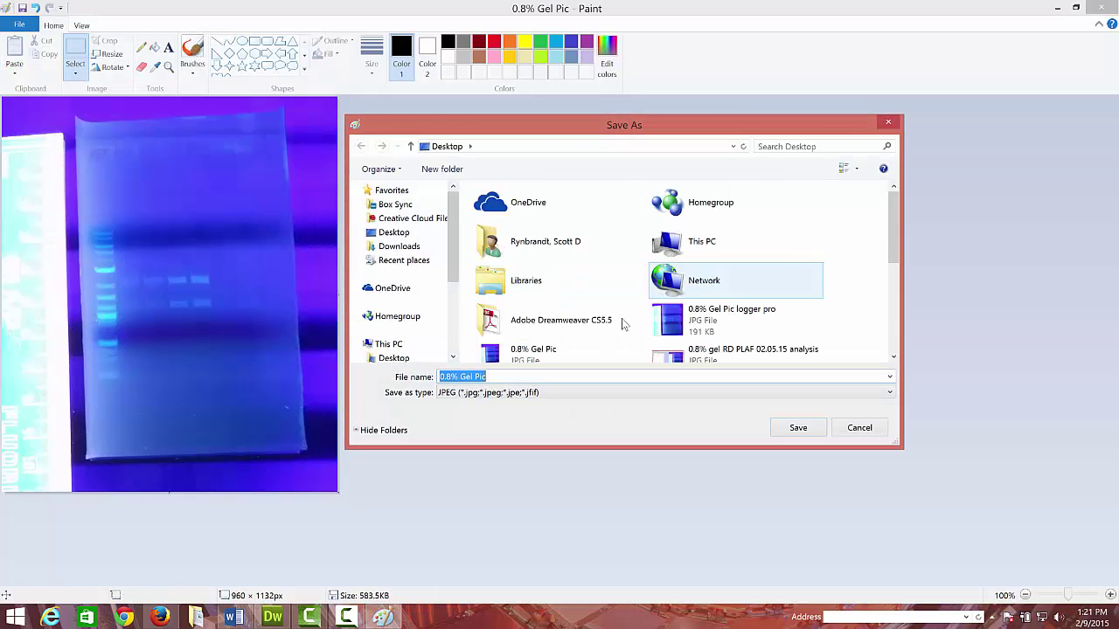
click(502, 378)
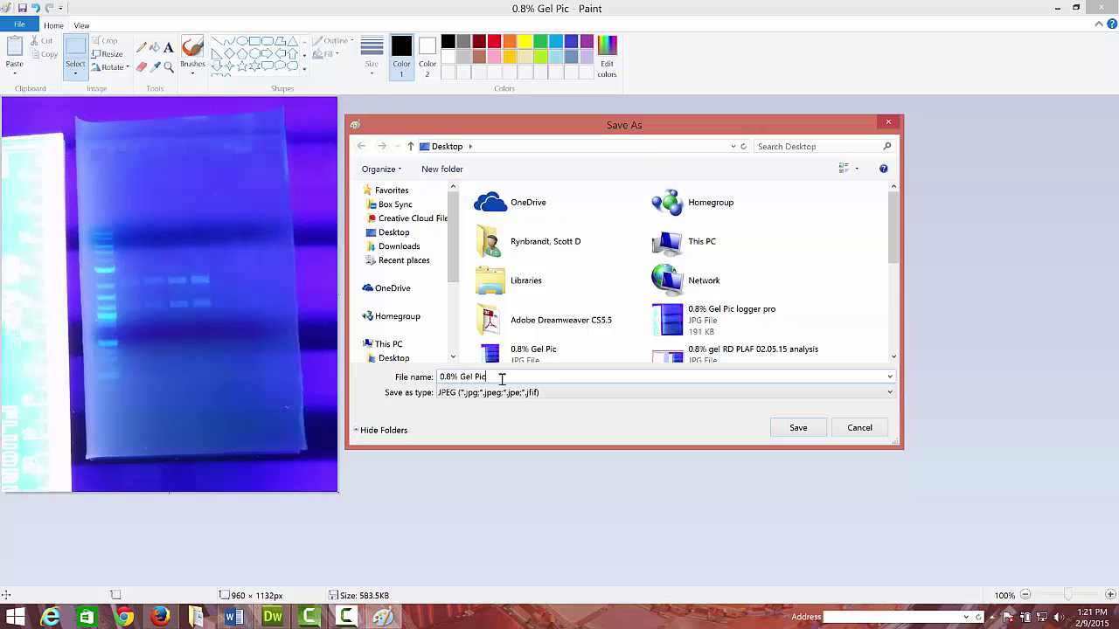
text(logger pro)
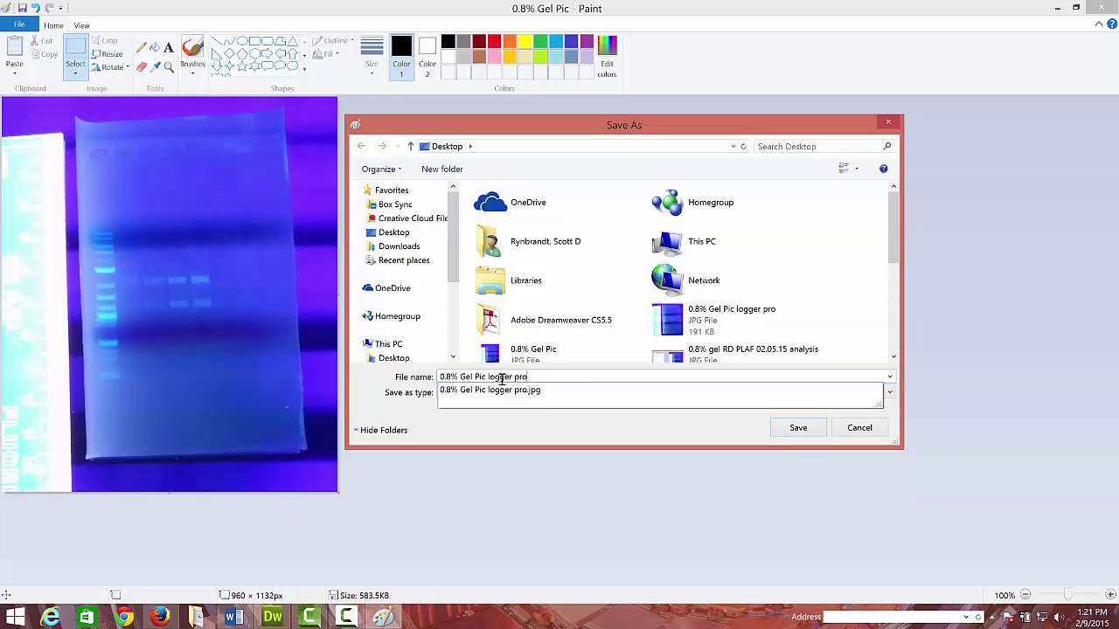
click(745, 439)
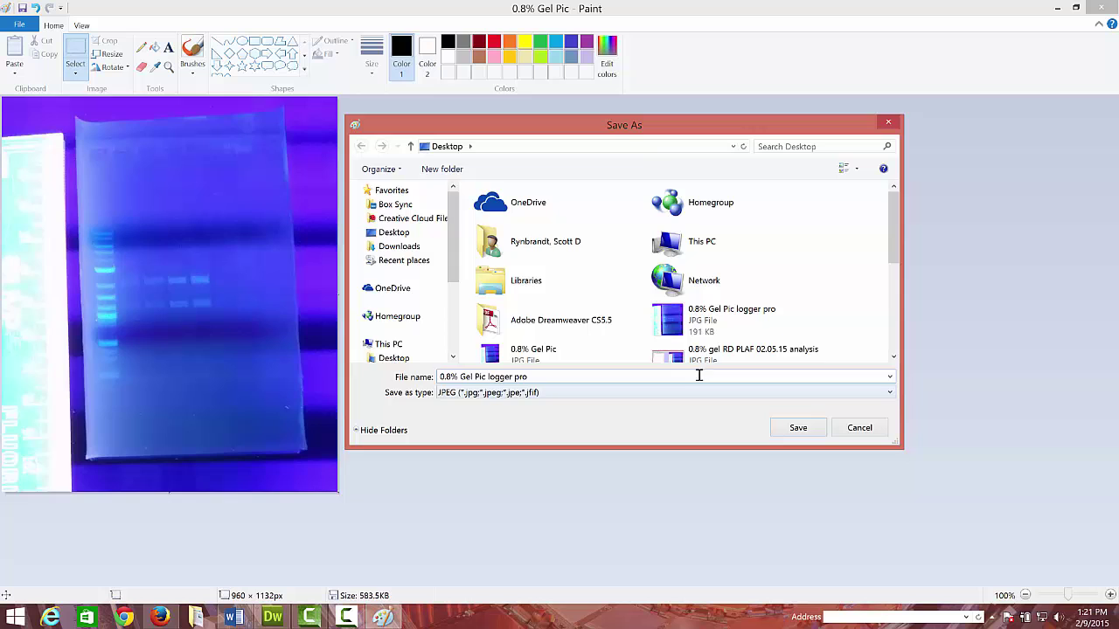
click(781, 427)
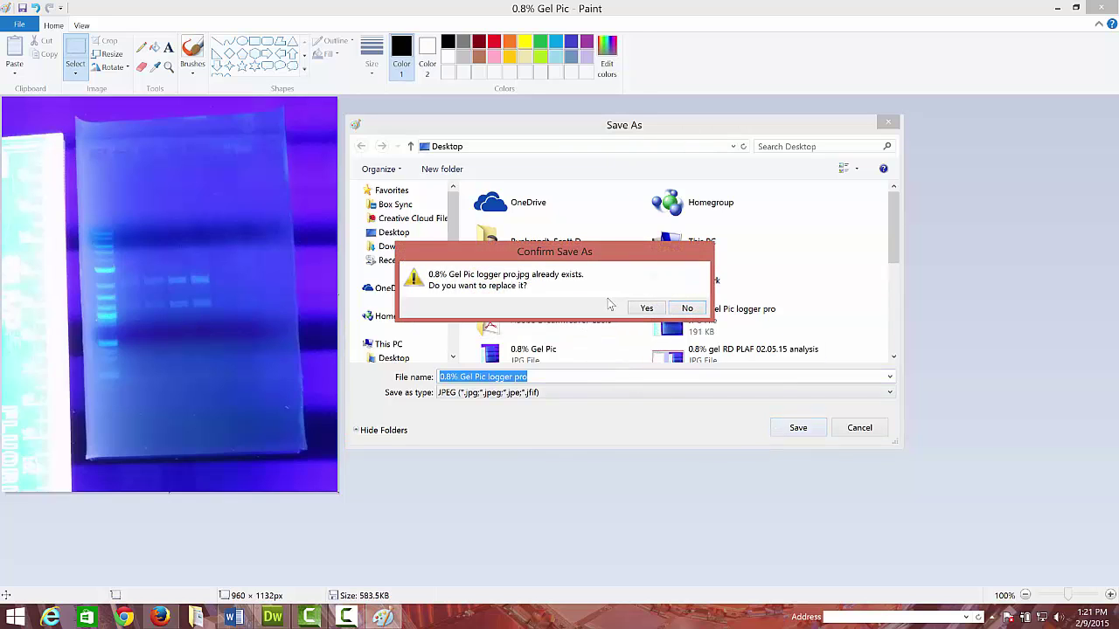
click(654, 310)
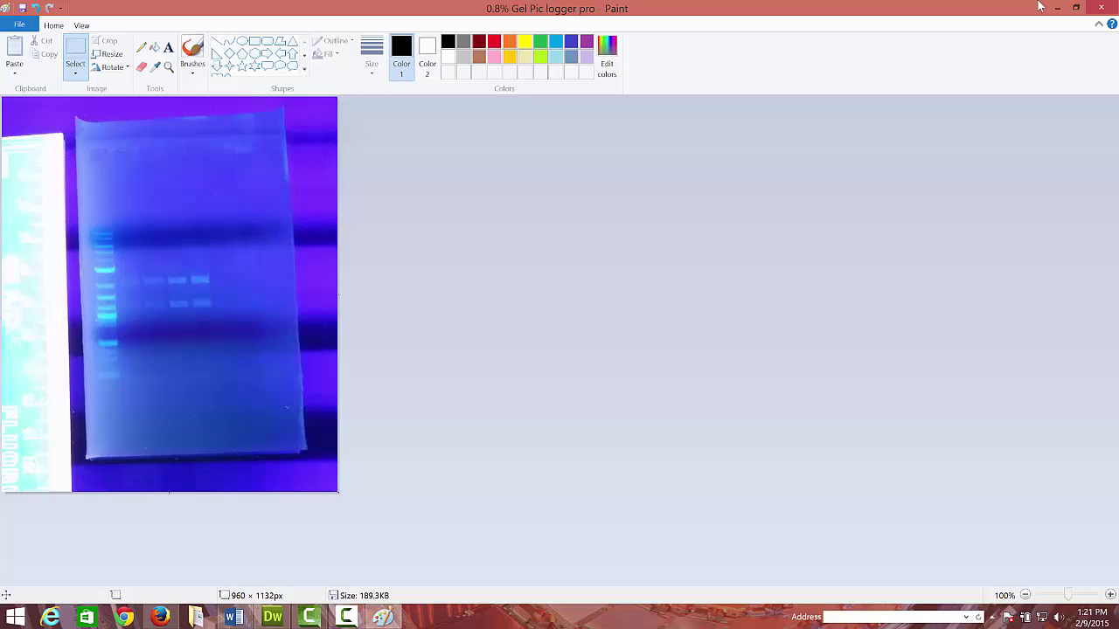
click(1107, 8)
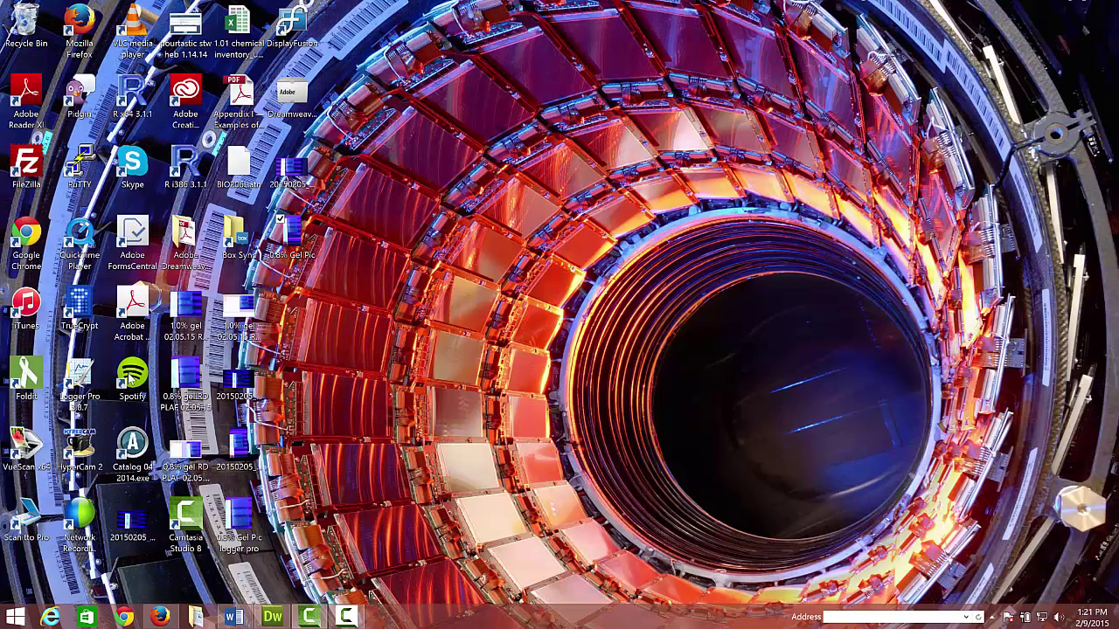
Step: Launch Logger Pro and insert a gel analysis from the desktop image 0.8% Gel Pic logger pro
click(77, 374)
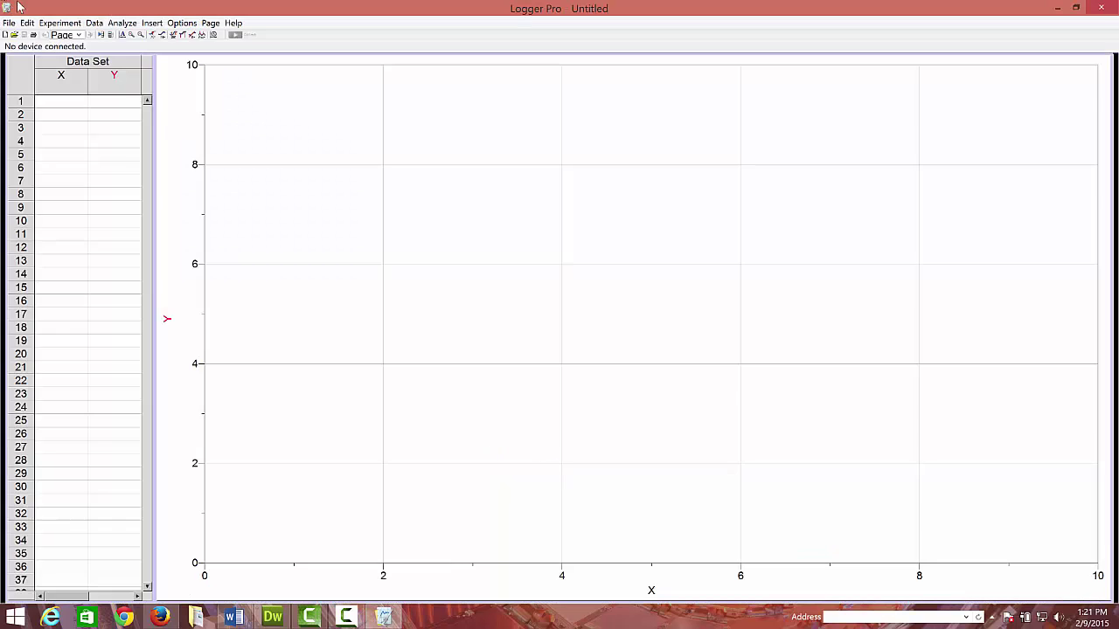
click(114, 25)
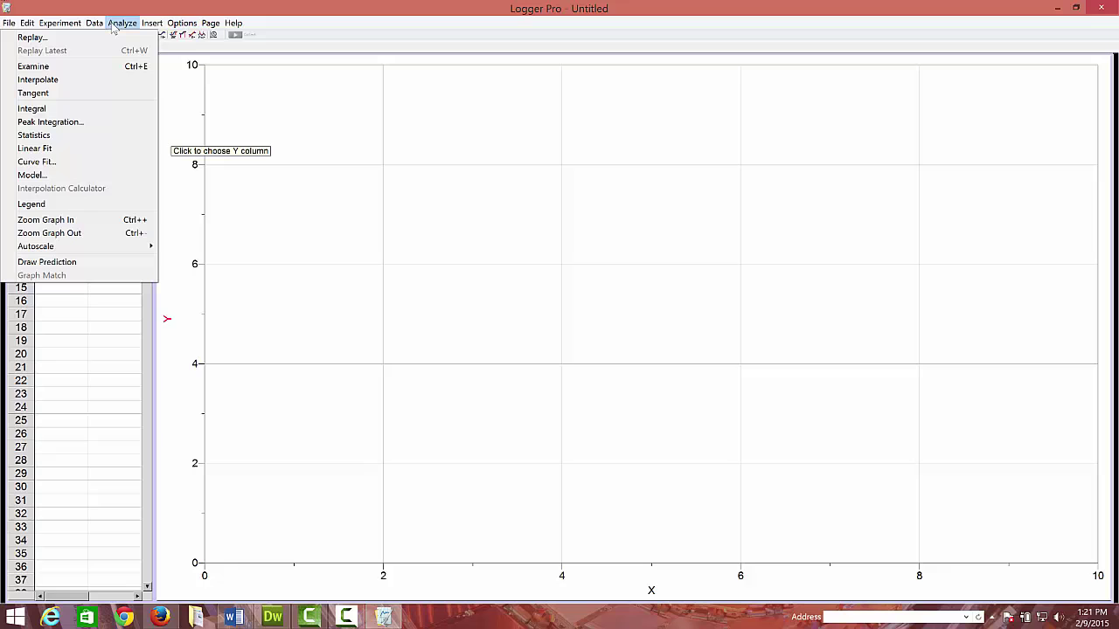
mouse_move(152, 24)
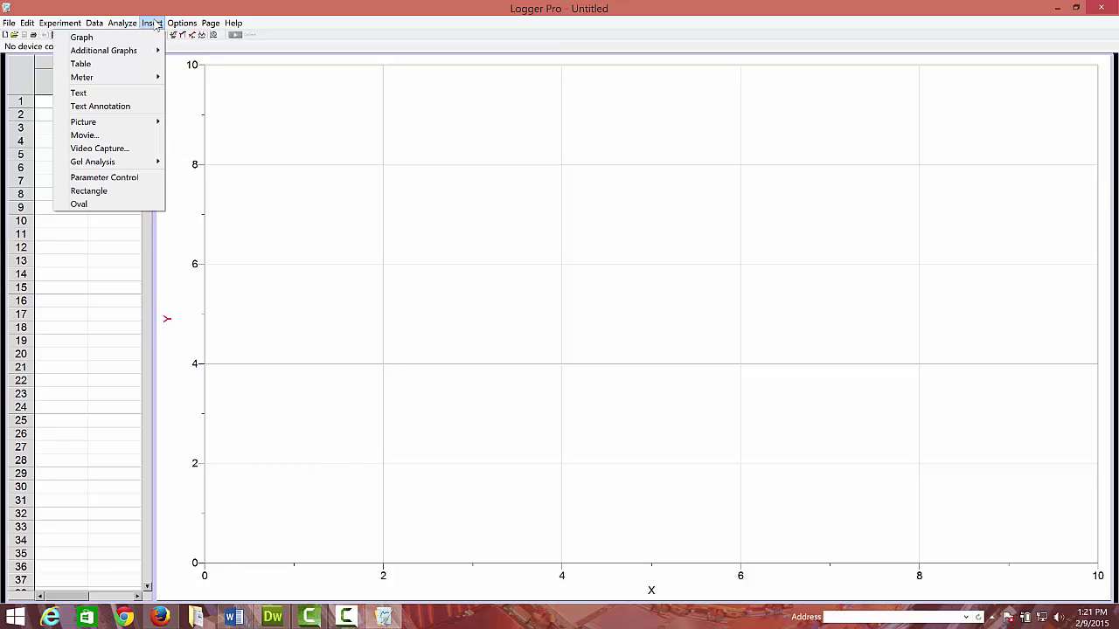
mouse_move(142, 166)
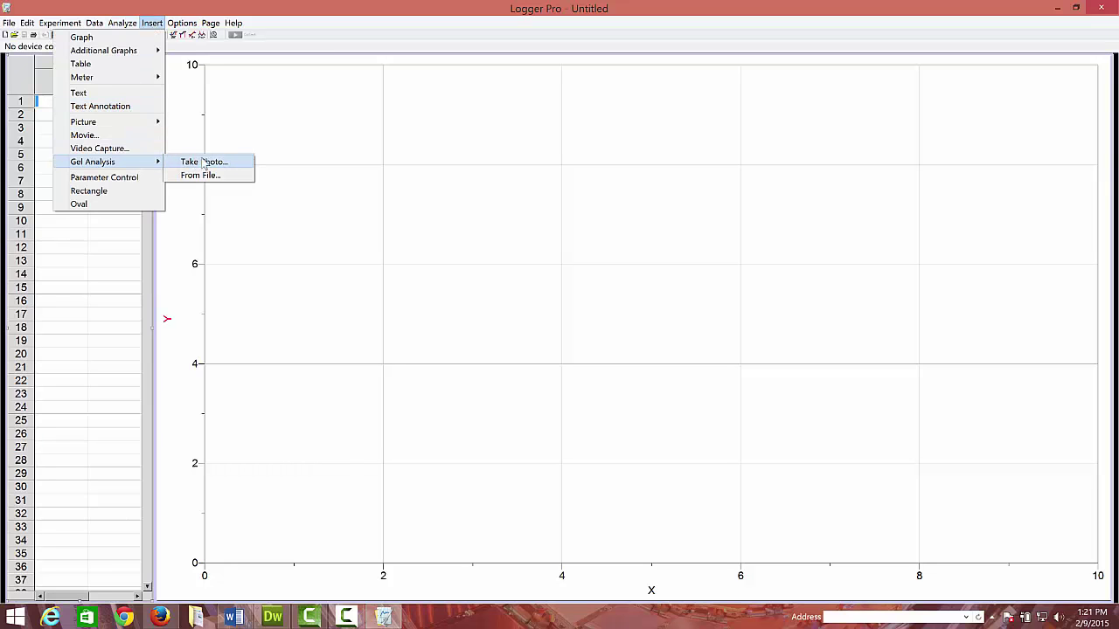
click(232, 176)
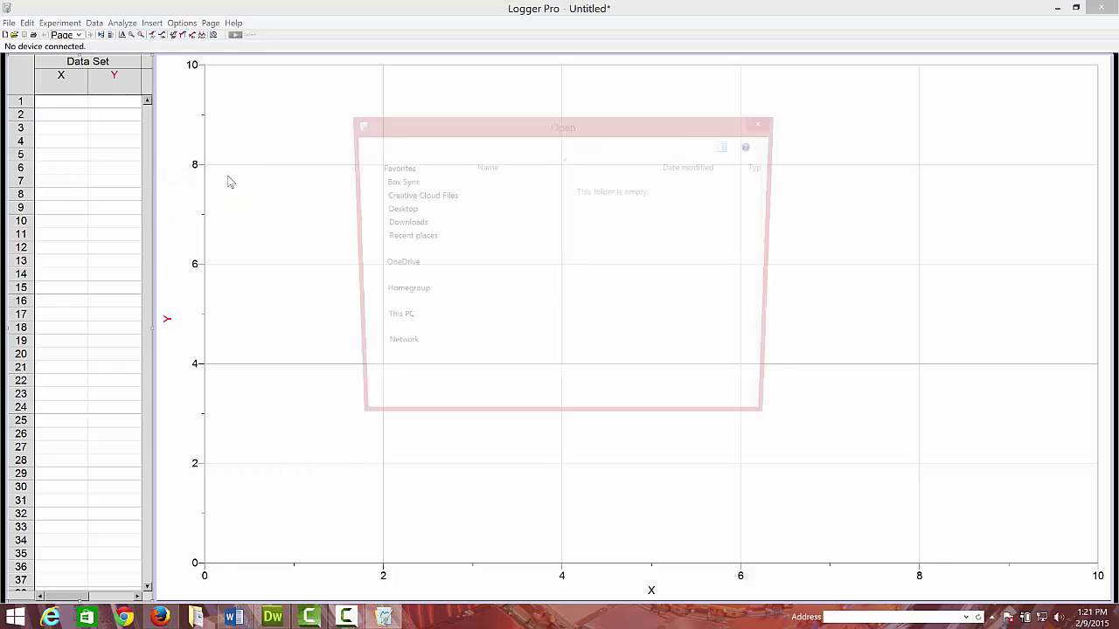
click(397, 244)
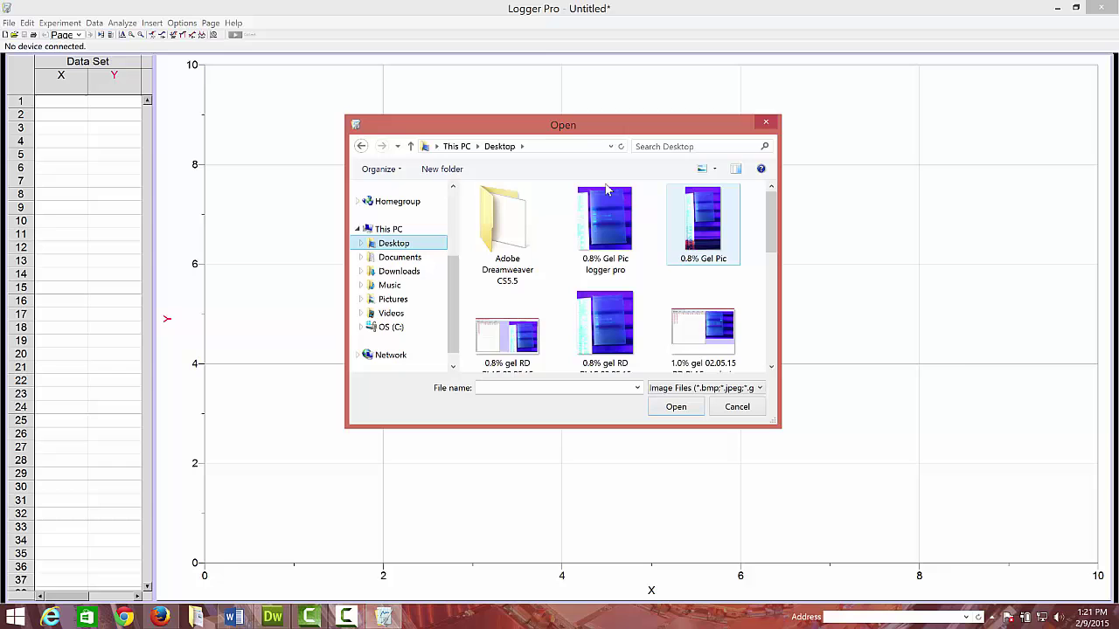
click(589, 208)
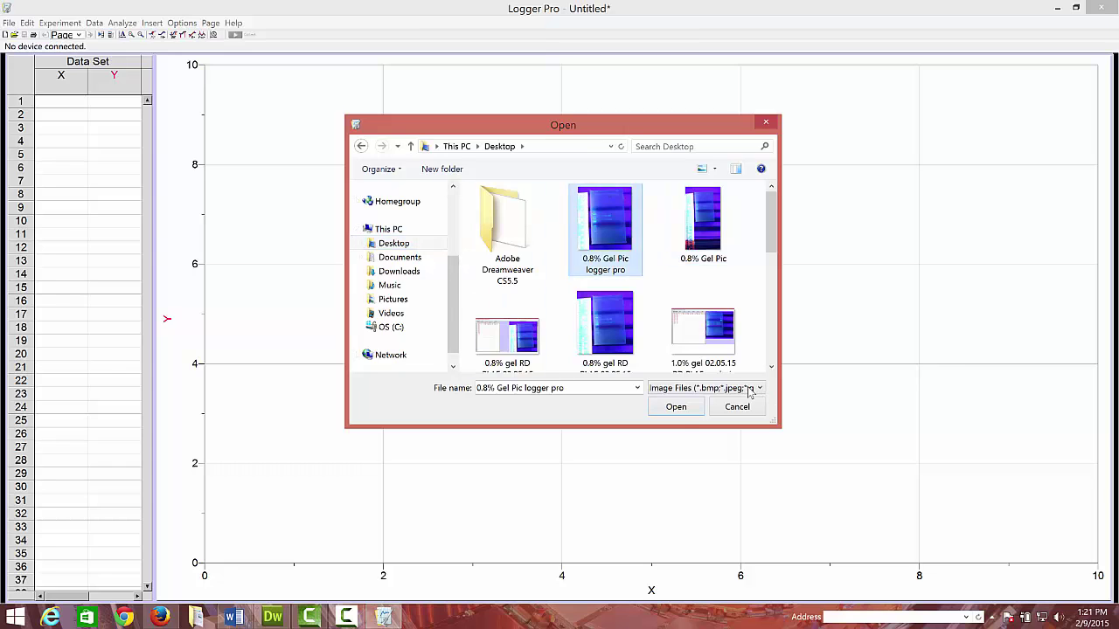
click(676, 409)
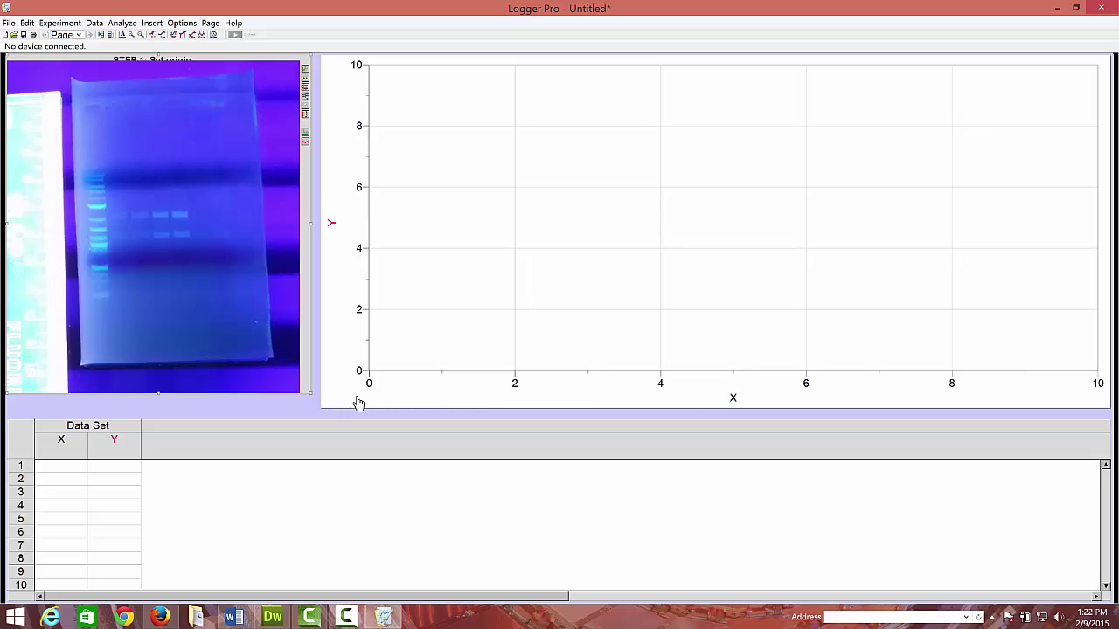
Step: Delete the empty graph from the page
click(409, 399)
click(488, 417)
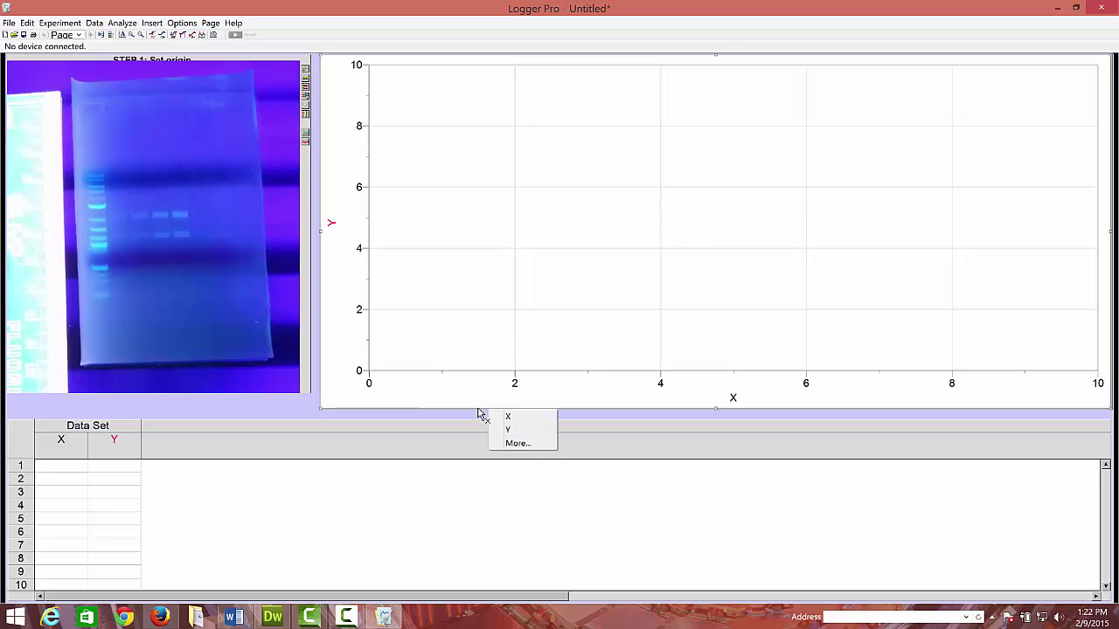
click(494, 417)
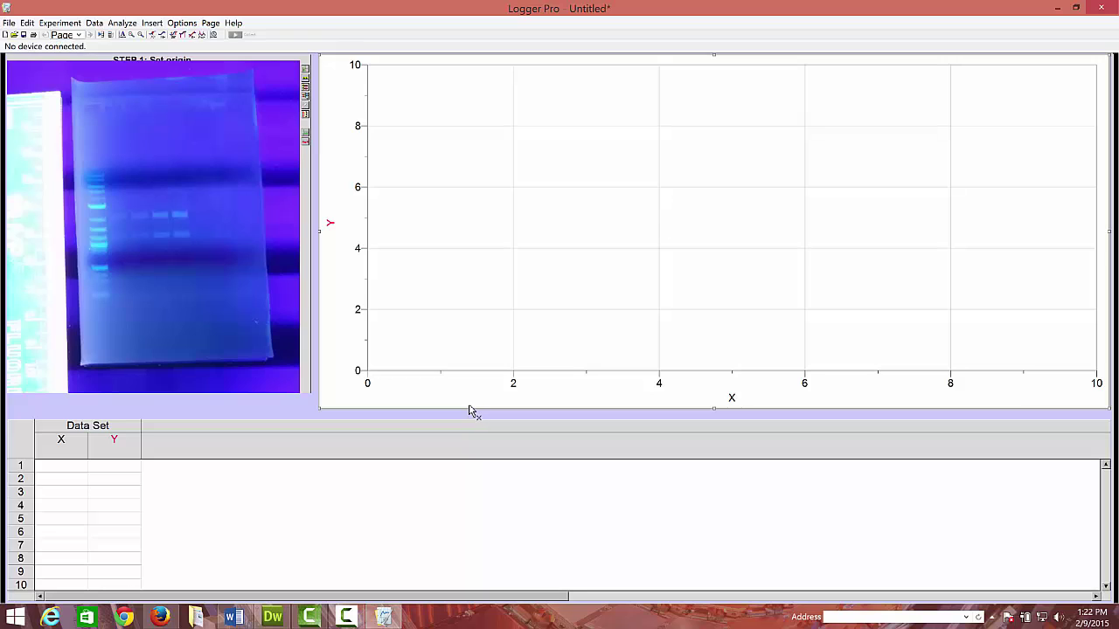
key(Delete)
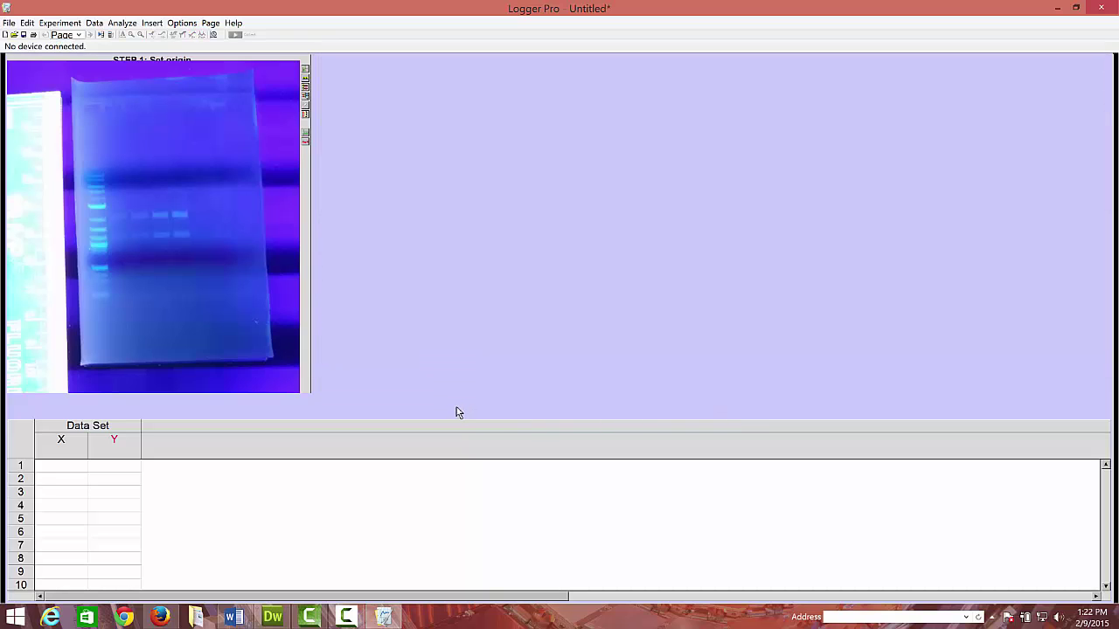
Step: Move the gel photo to the right, stretch the data table up the left side, and enlarge the photo
click(262, 66)
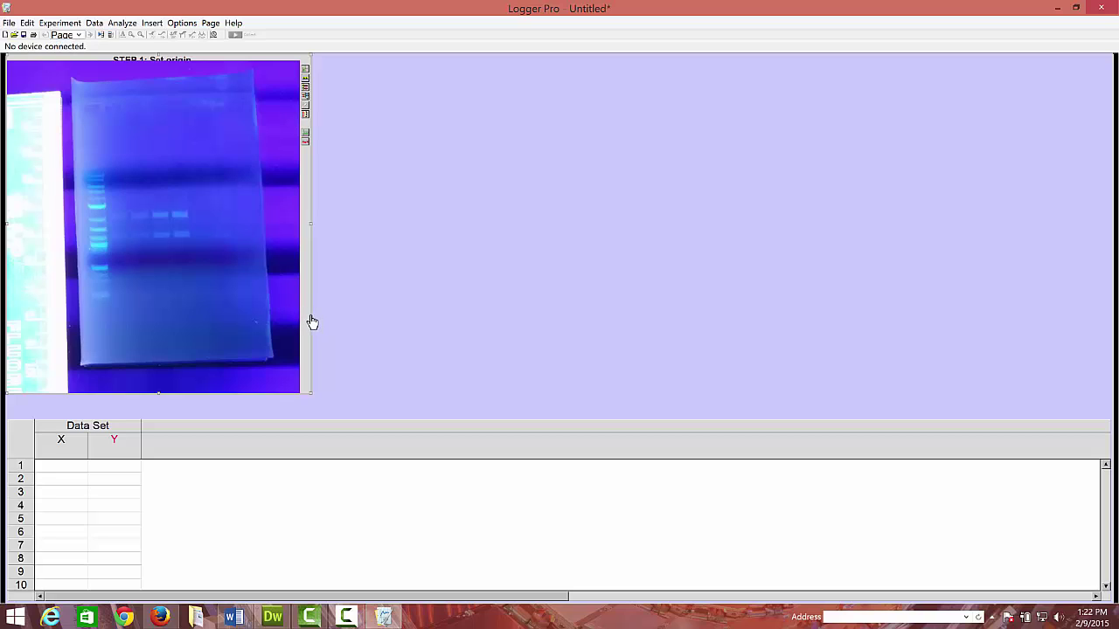
drag(312, 323, 1116, 229)
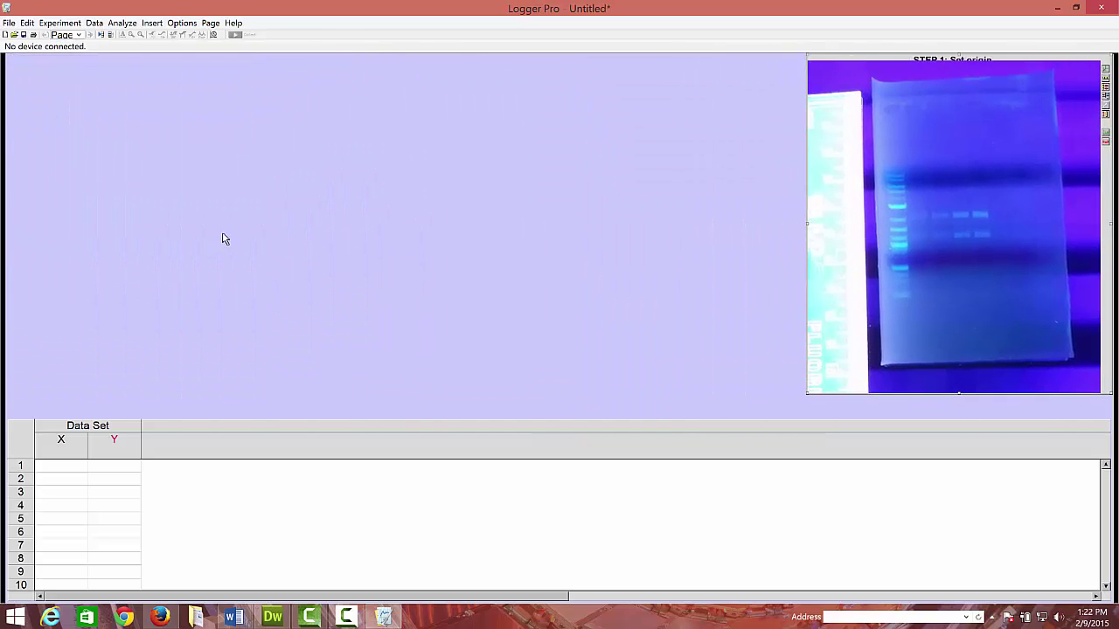
click(889, 433)
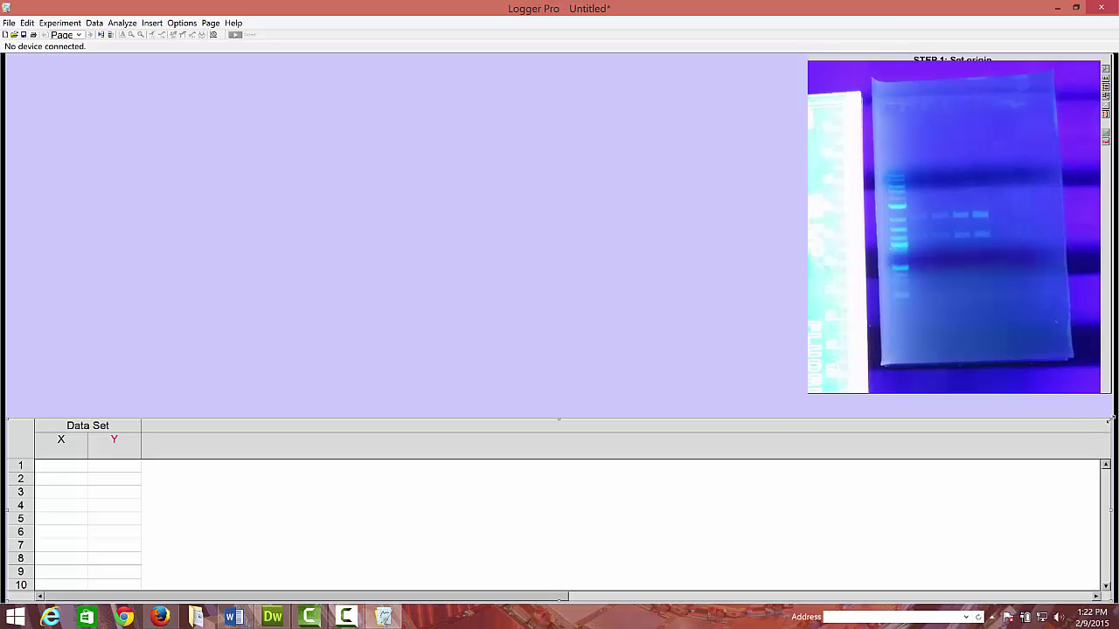
drag(1106, 420, 334, 6)
click(894, 367)
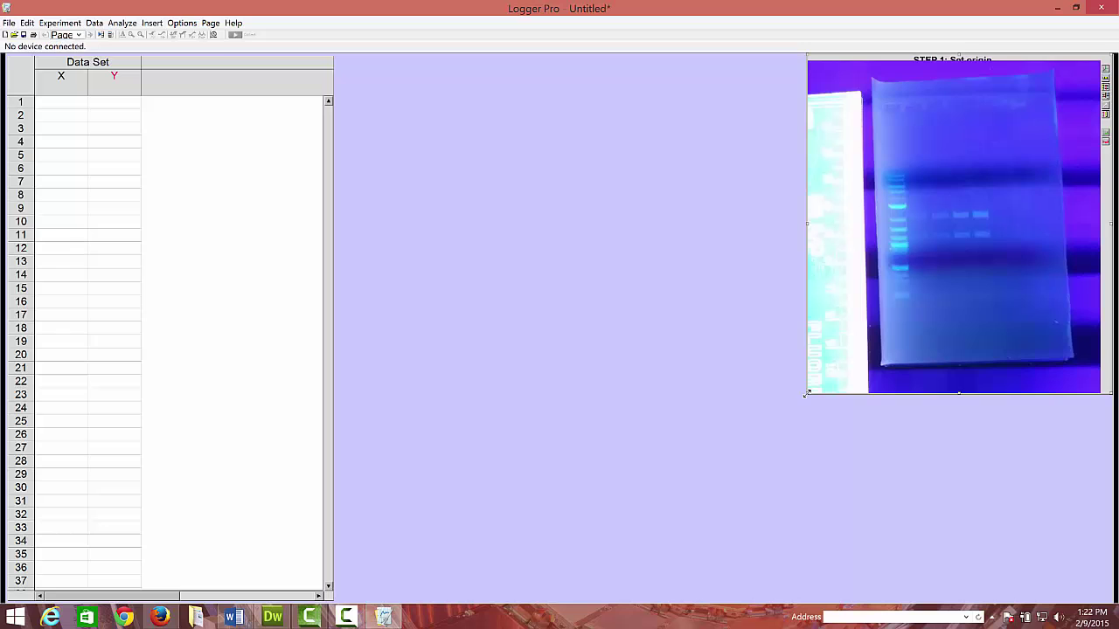
drag(806, 394, 490, 601)
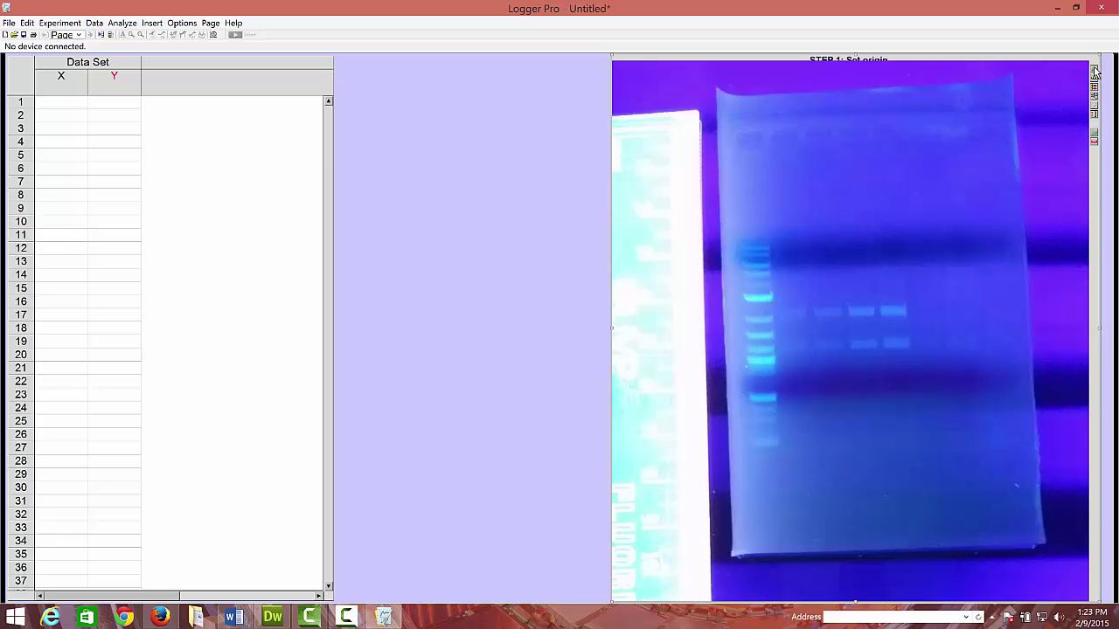
Step: Set the origin at the gel's top-left corner and rotate the axes to run along the wells
click(1094, 70)
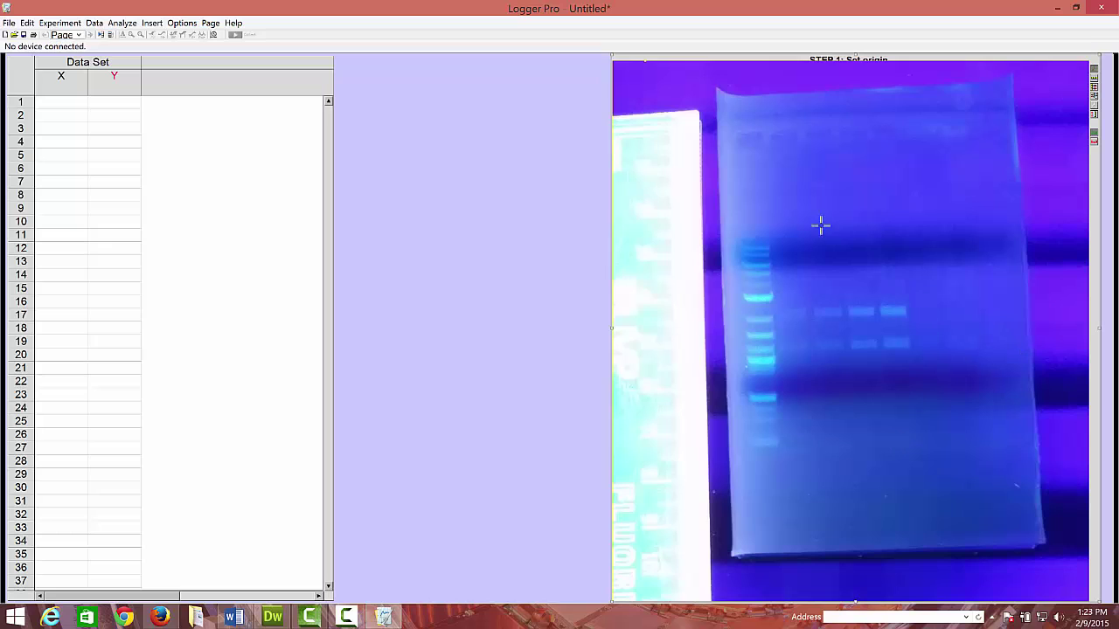
click(717, 139)
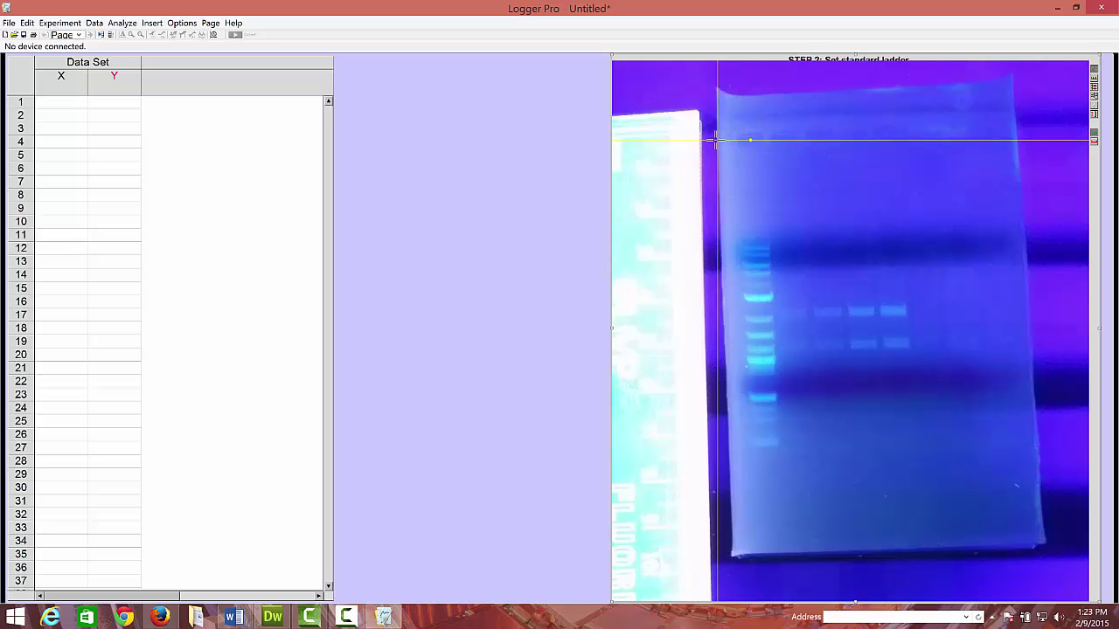
drag(719, 140, 708, 157)
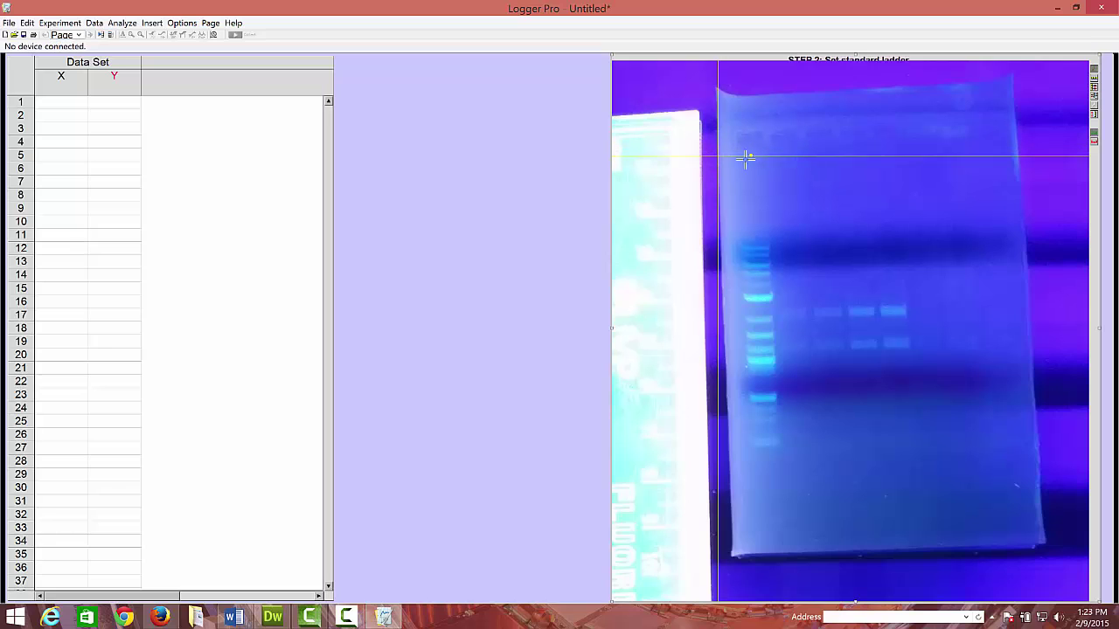
click(751, 156)
drag(751, 155, 717, 148)
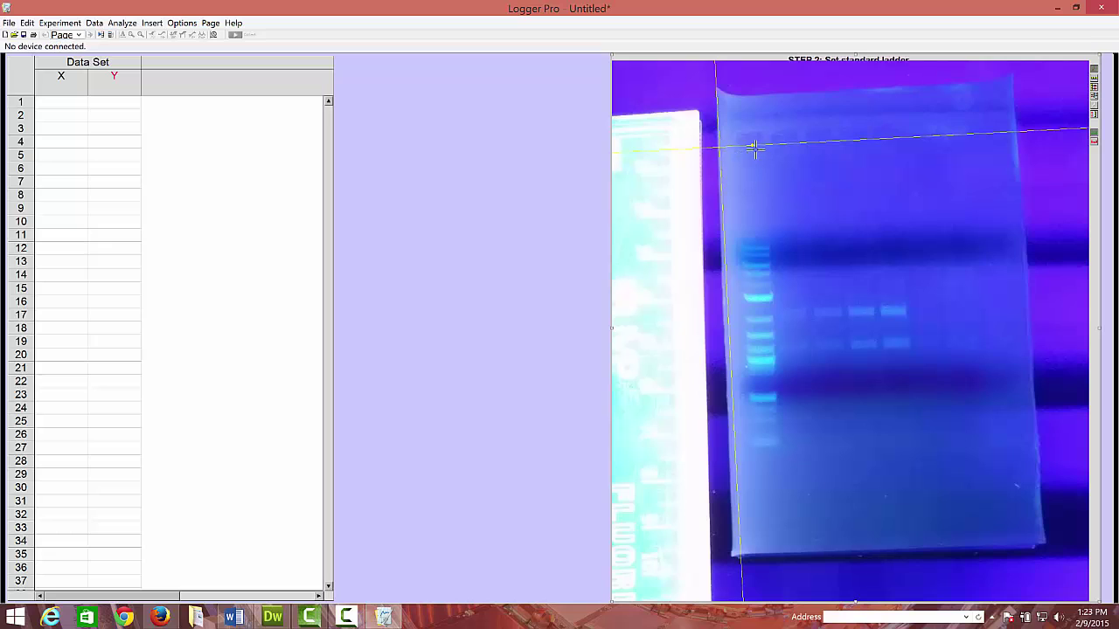
drag(752, 146, 720, 142)
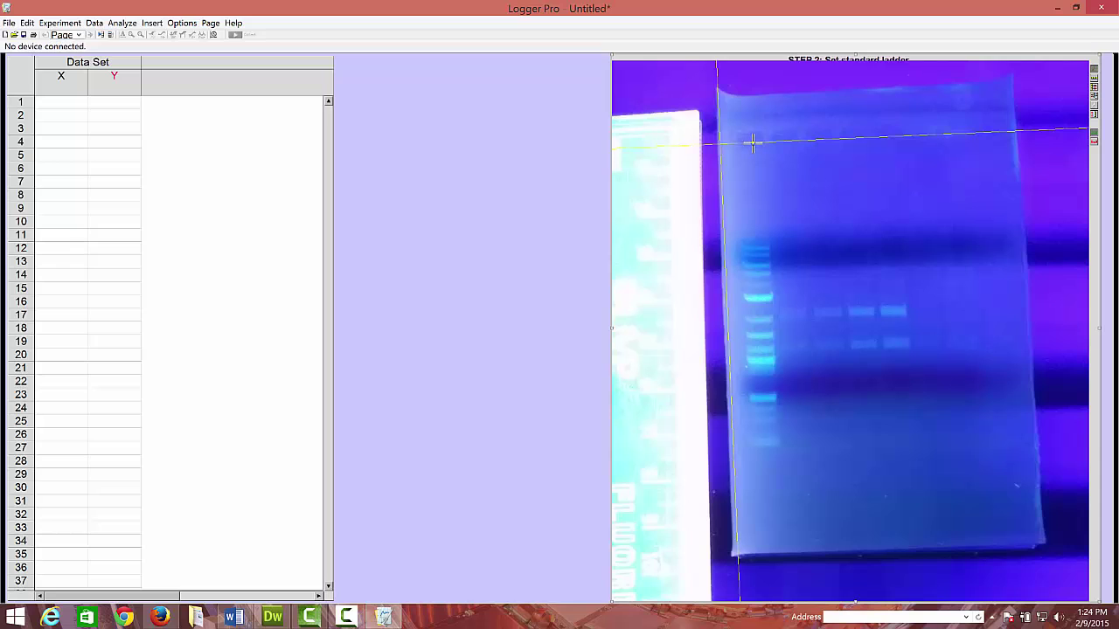
drag(752, 143, 752, 141)
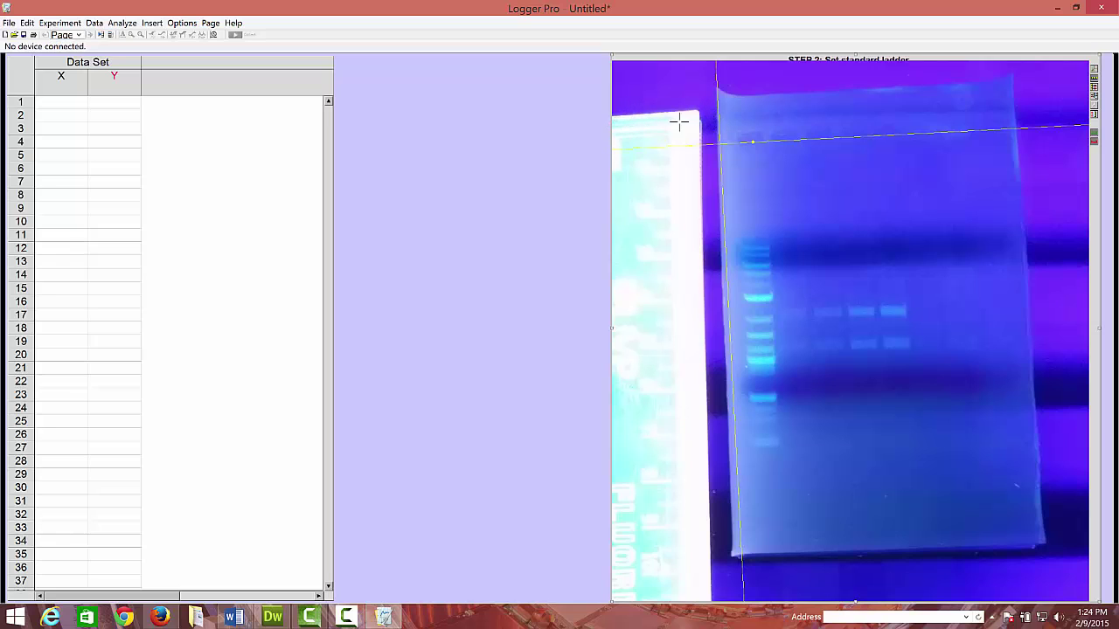
Step: Draw the scale line down the ruler strip and enter its length as 10 cm
mouse_move(700, 112)
mouse_down()
mouse_move(699, 131)
mouse_move(744, 165)
mouse_move(717, 404)
mouse_move(728, 576)
mouse_move(713, 577)
mouse_up()
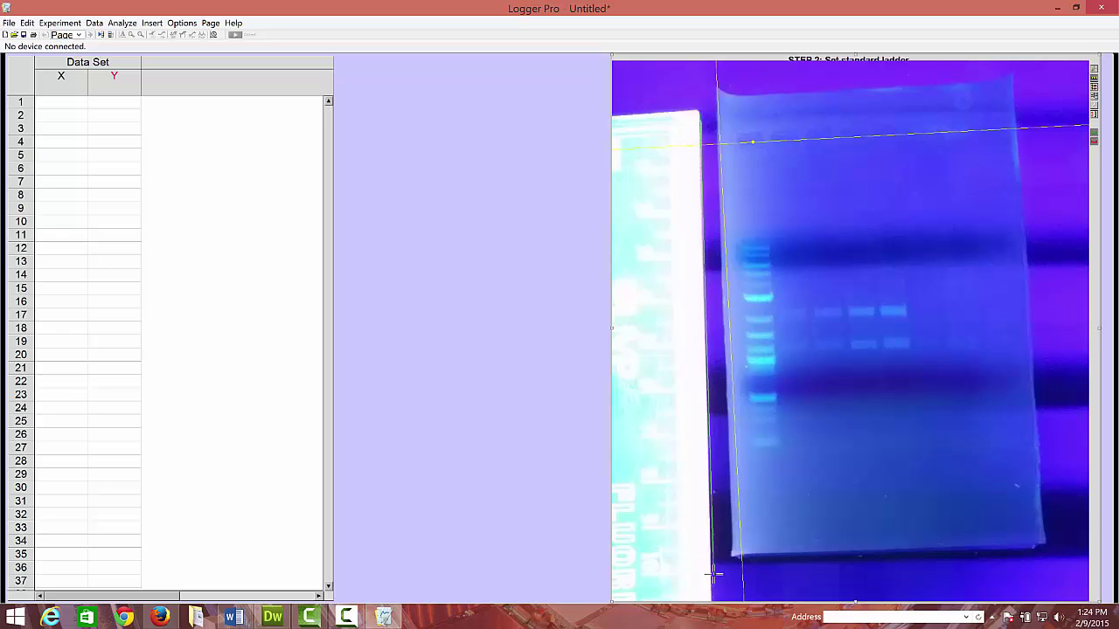
drag(713, 573, 711, 570)
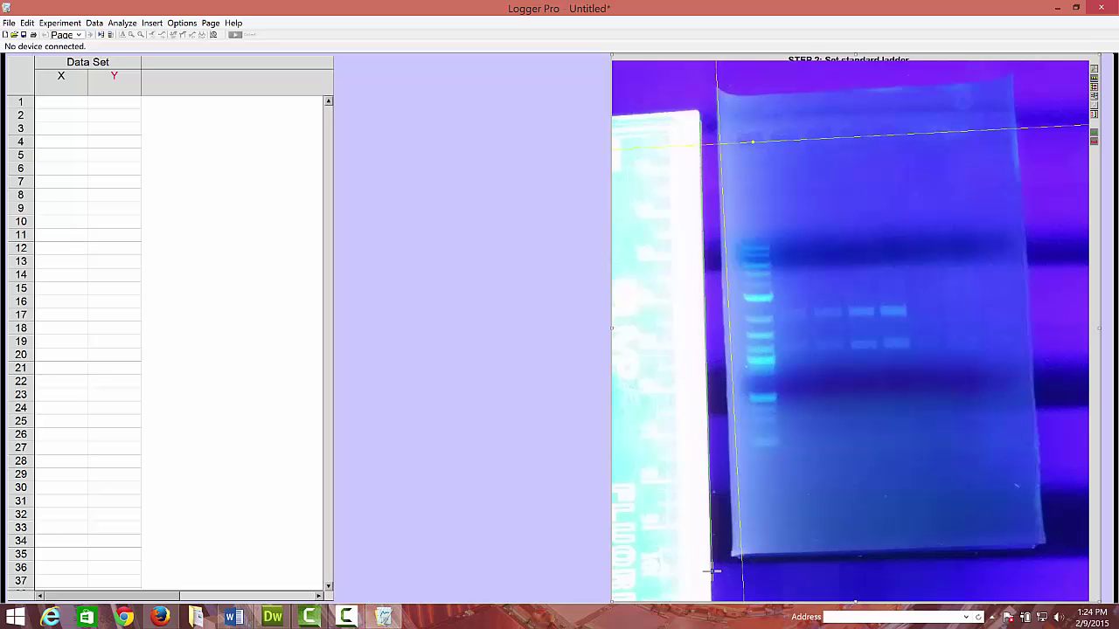
drag(711, 571, 711, 571)
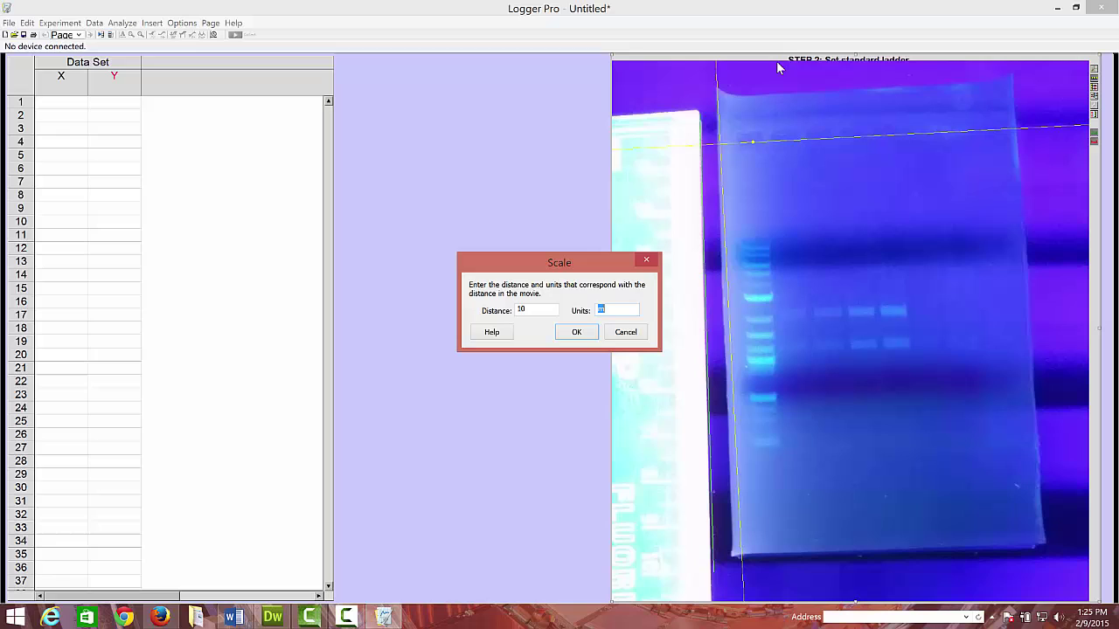
key(Return)
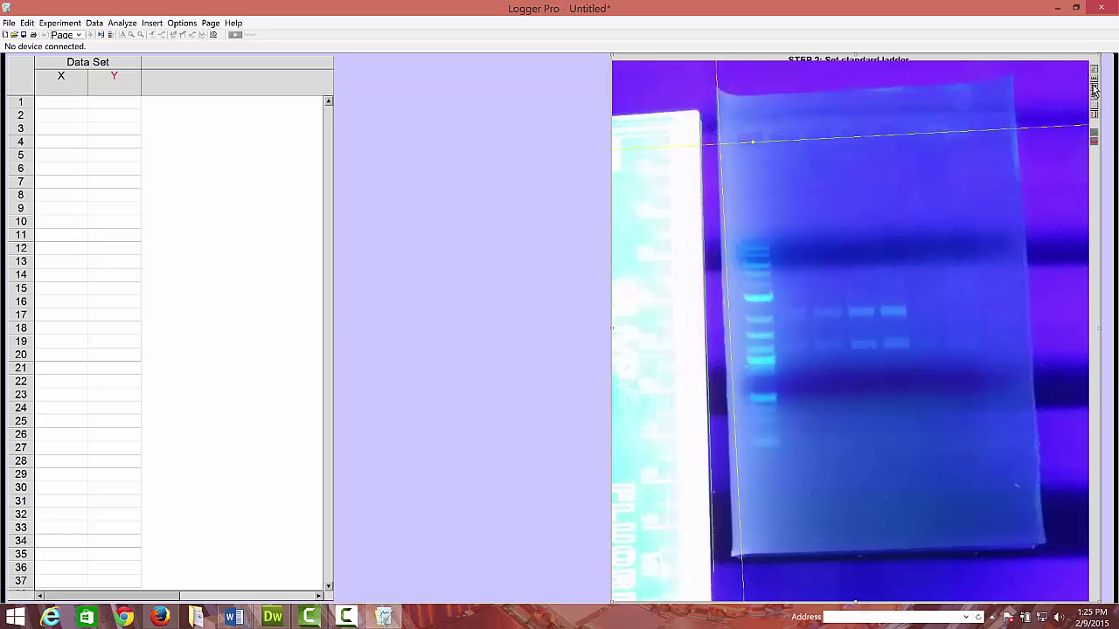
Step: Start the Set Standard Ladder step, then switch to the BIO206L course page in Firefox
click(1093, 90)
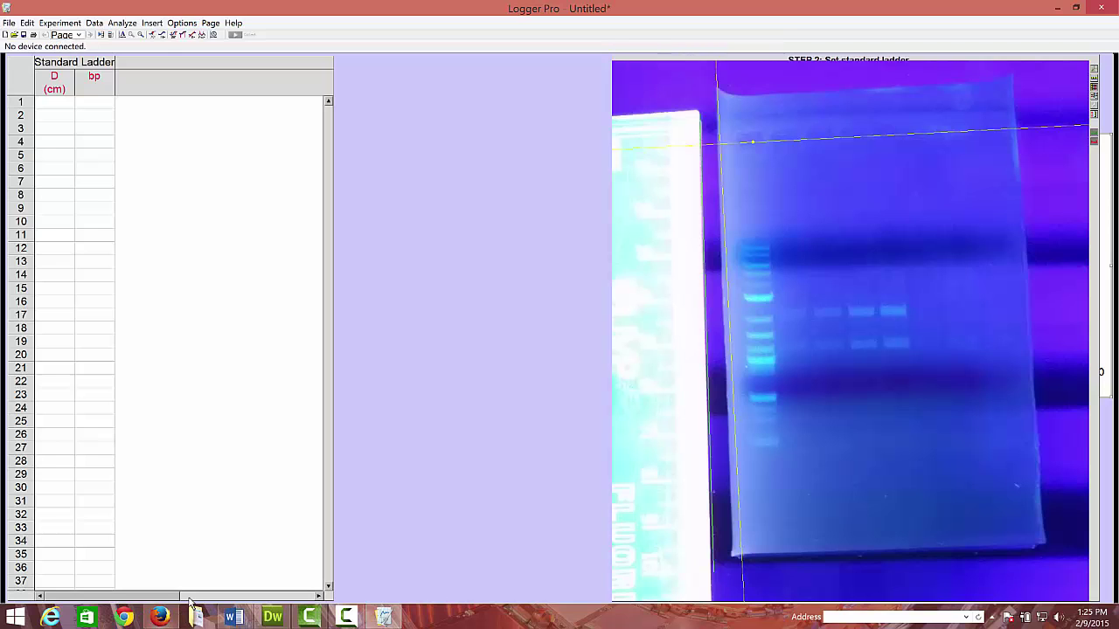
mouse_move(160, 618)
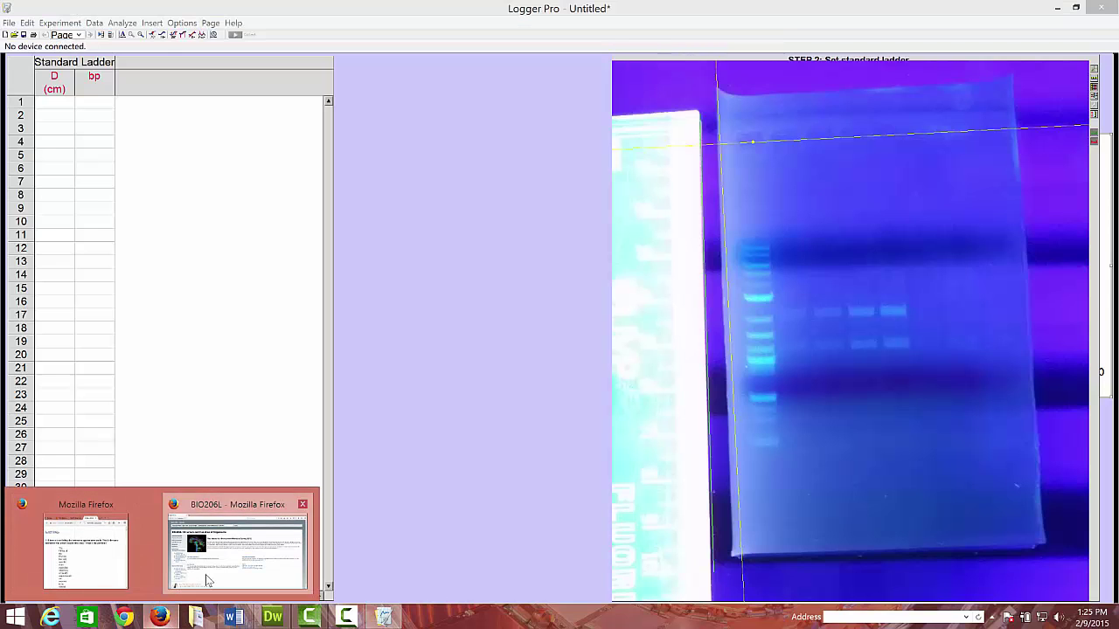
click(218, 559)
click(271, 100)
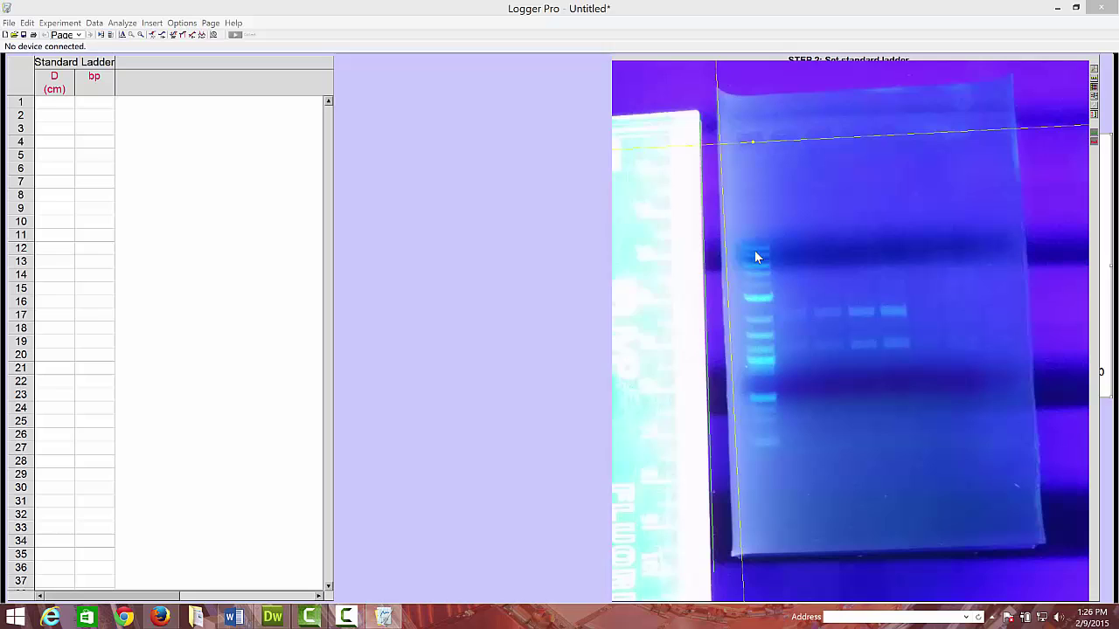
Step: Tag the top five ladder bands as 10000, 8000, 6000, 5000 and 4000 bp
click(754, 251)
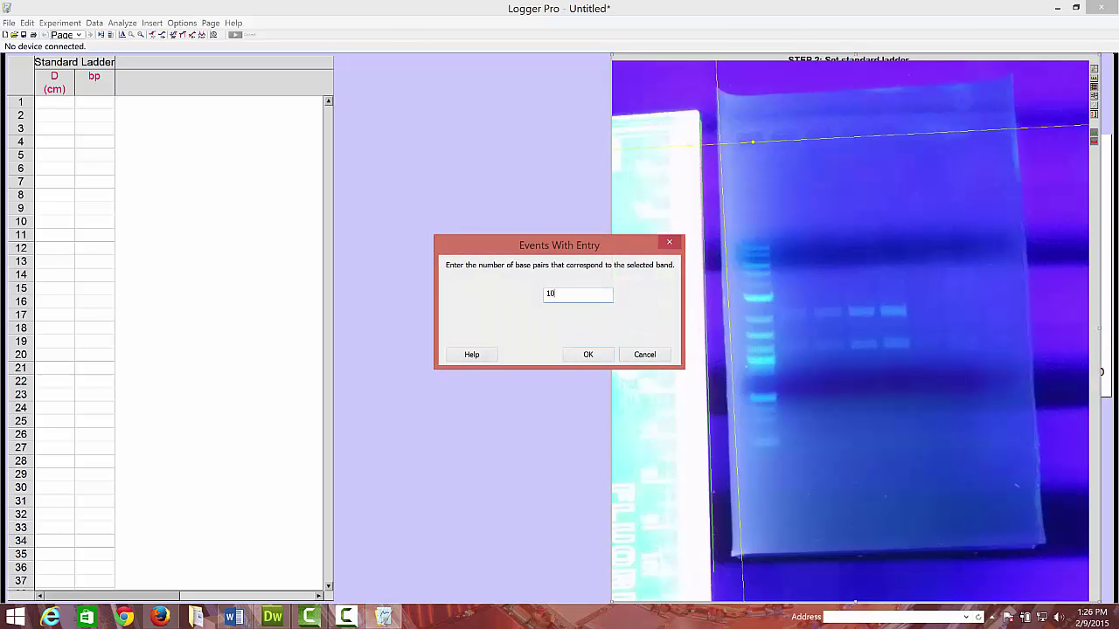
text(10000)
key(Return)
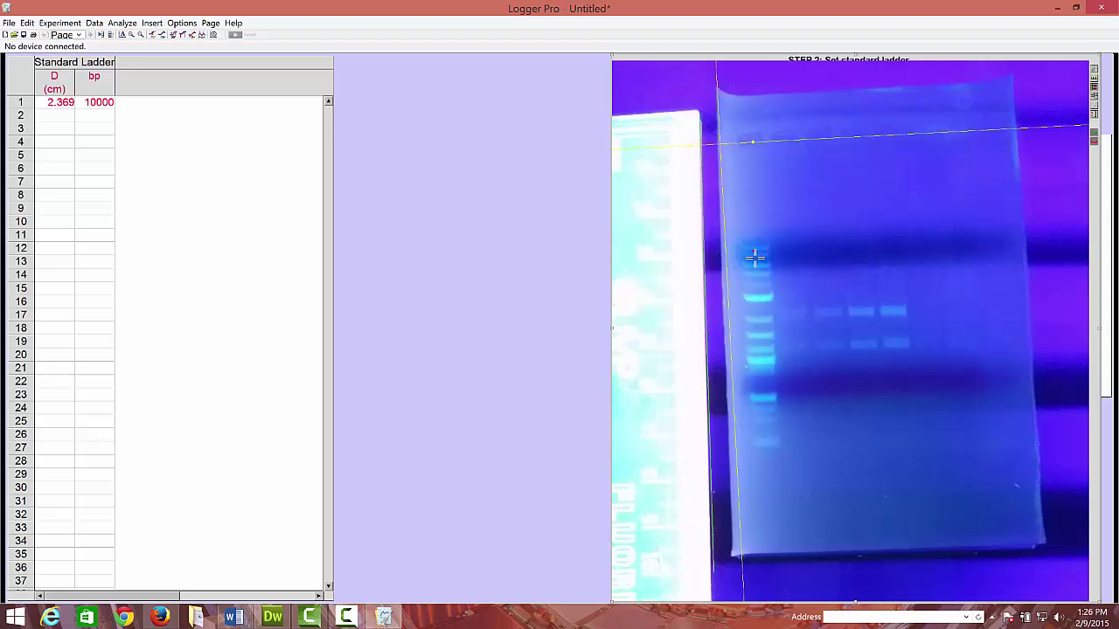
click(754, 254)
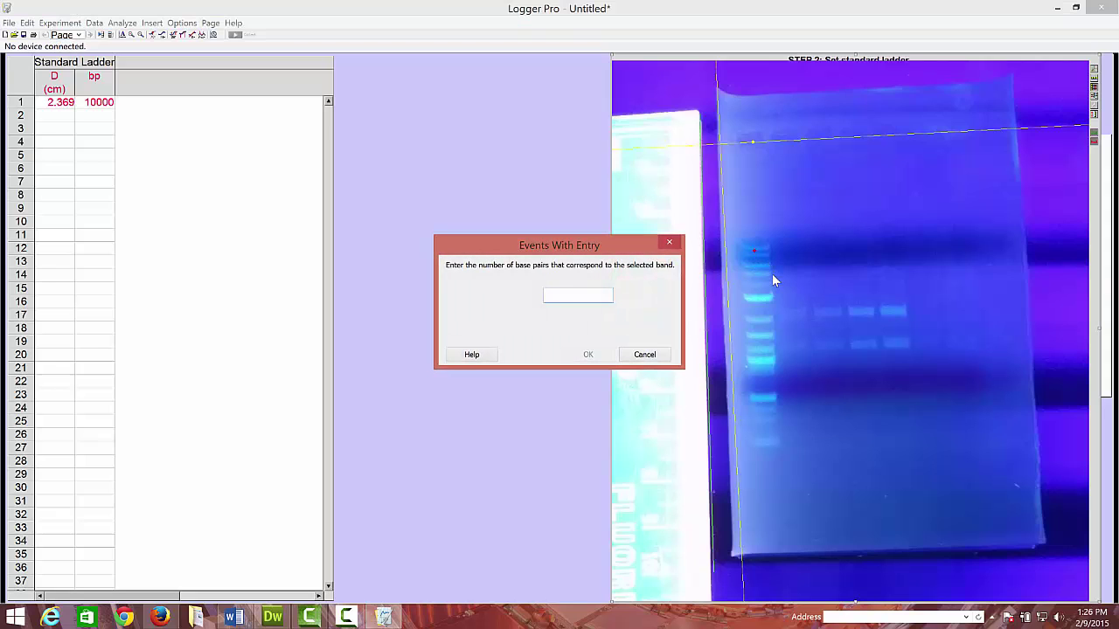
text(8000)
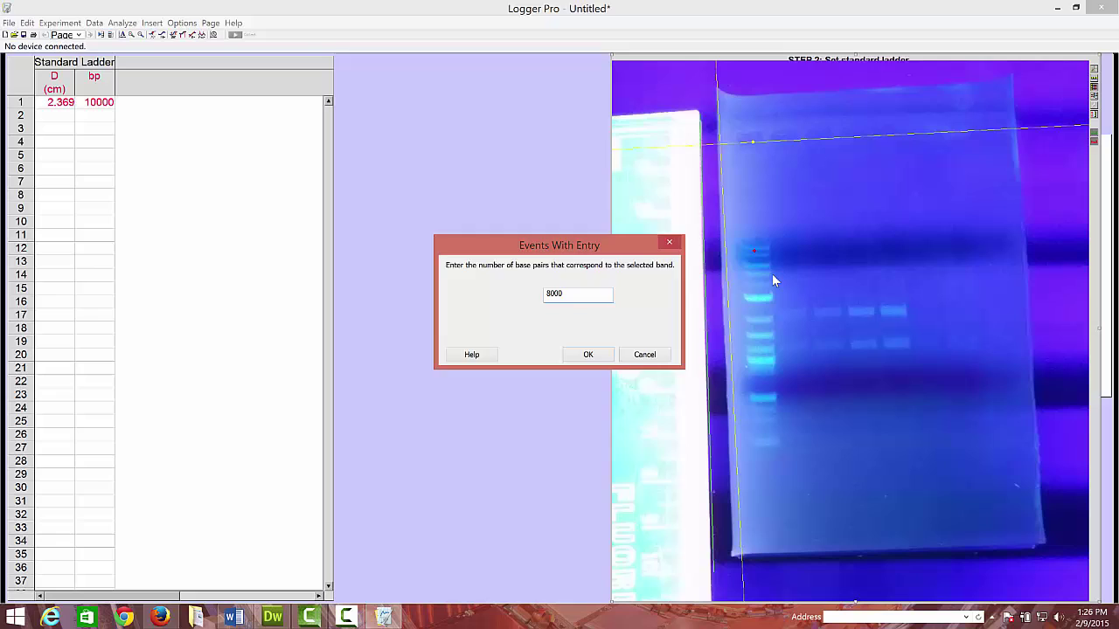
key(Return)
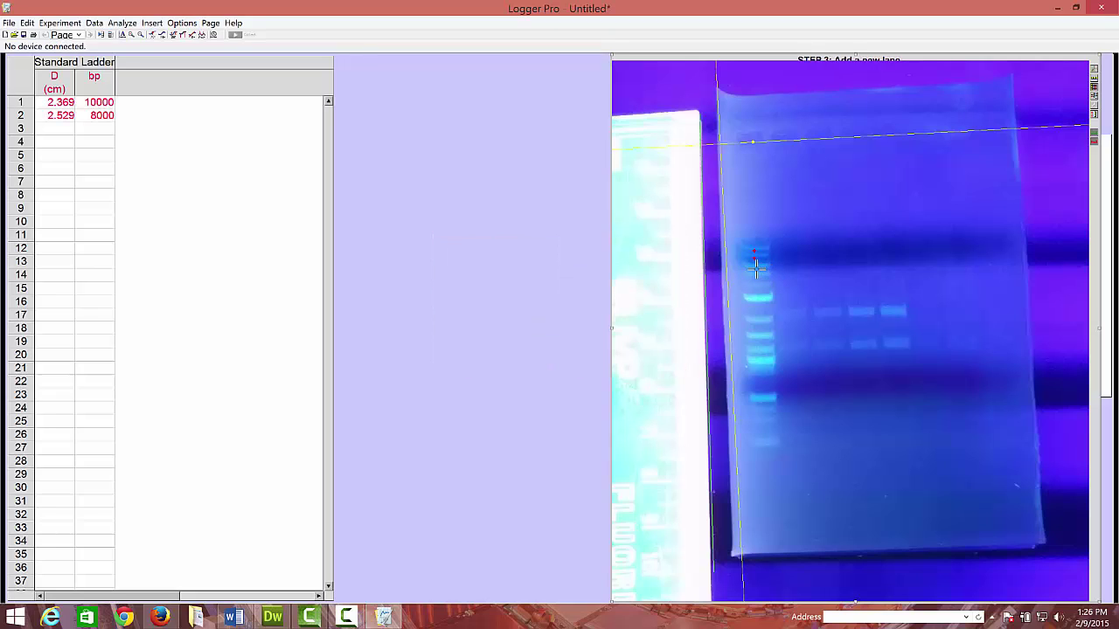
click(755, 267)
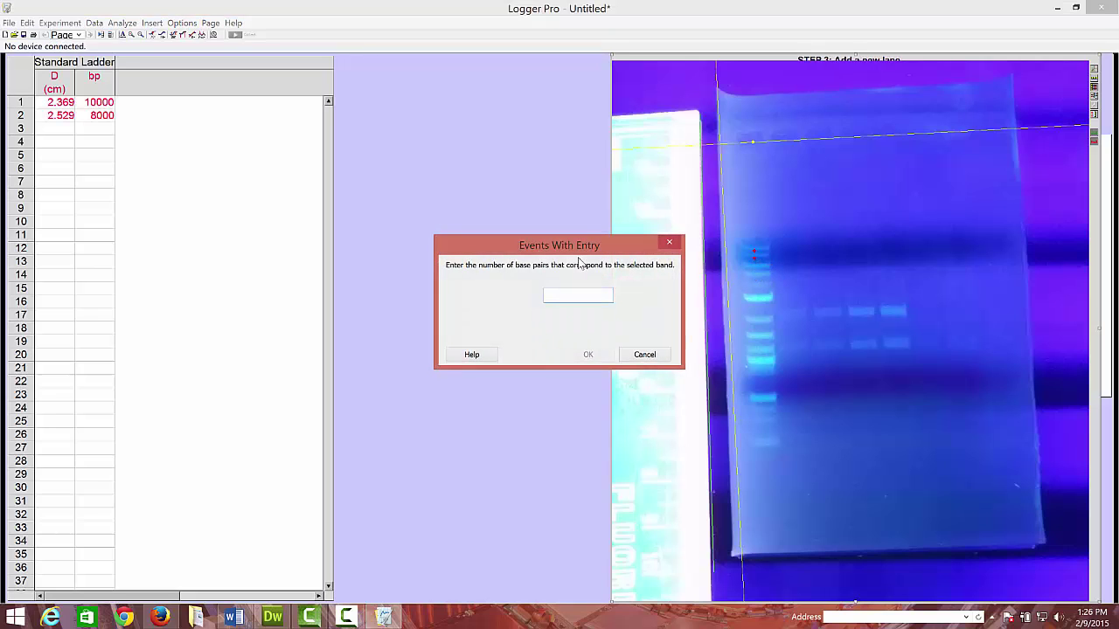
text(6000)
key(Return)
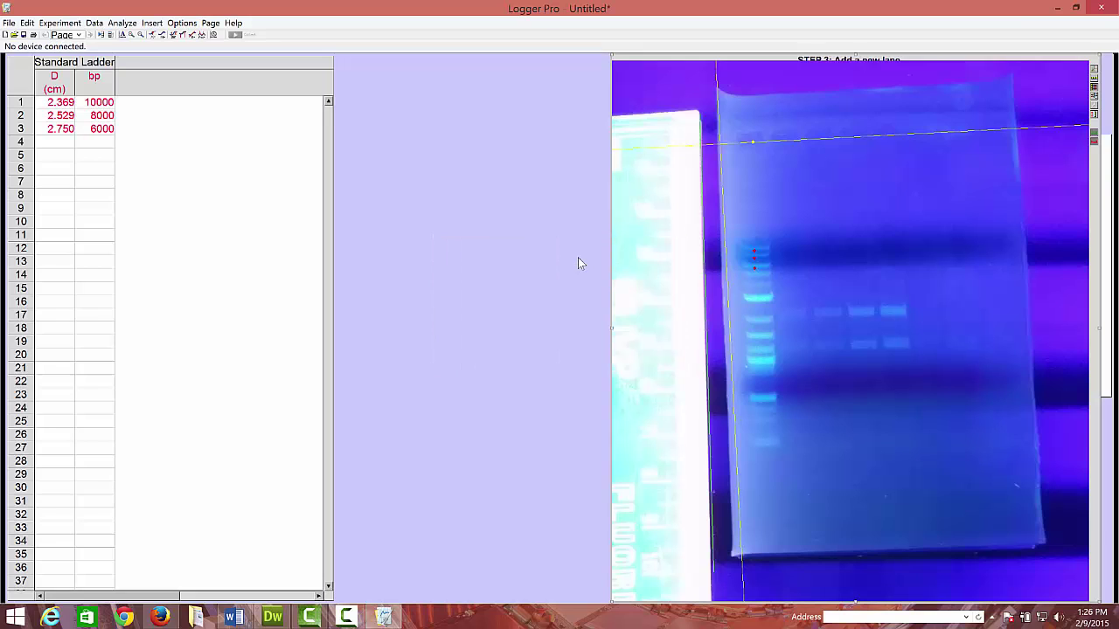
click(754, 270)
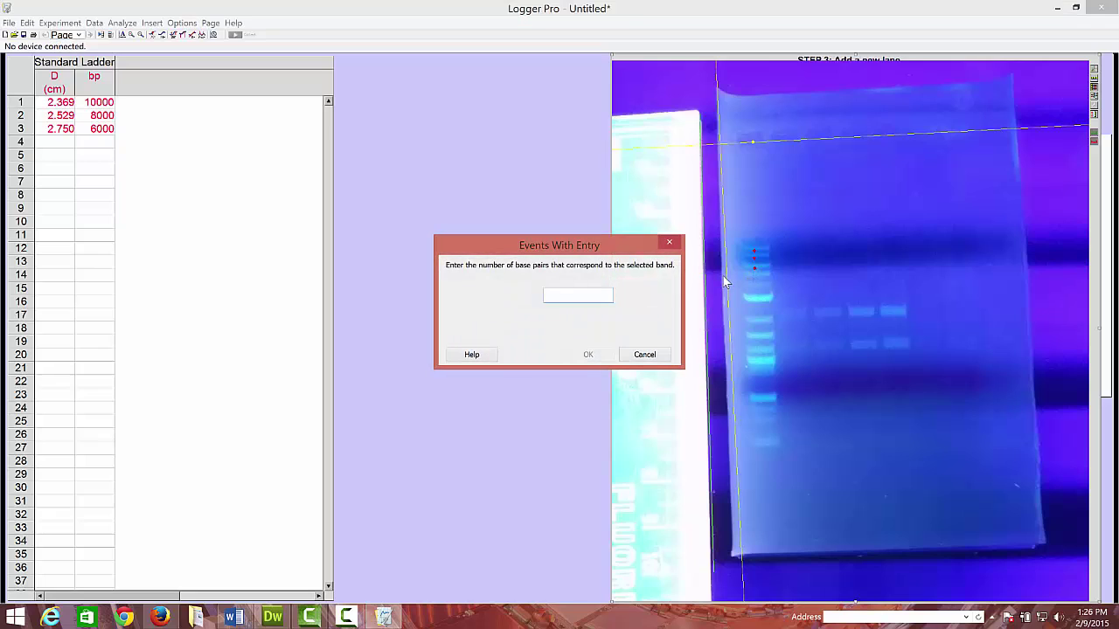
text(5000)
key(Return)
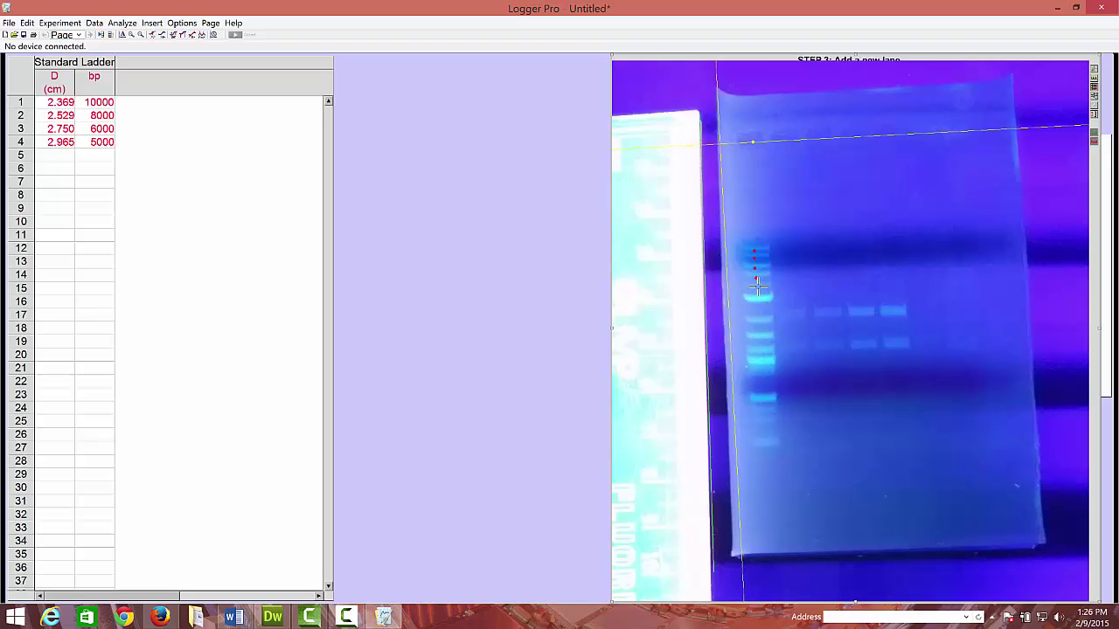
click(755, 278)
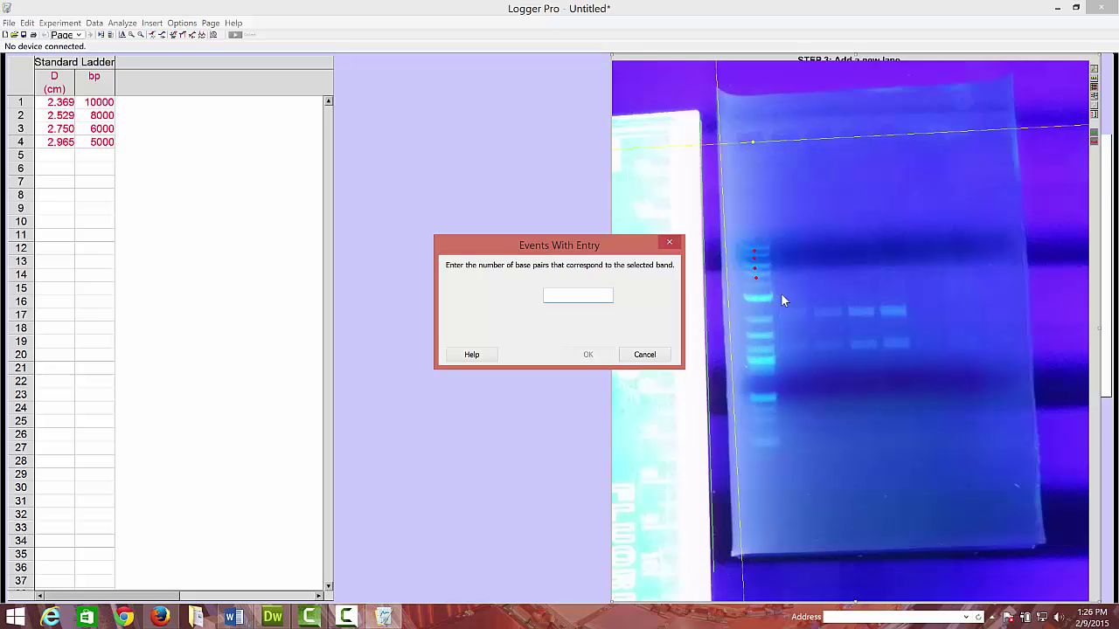
text(4000)
key(Return)
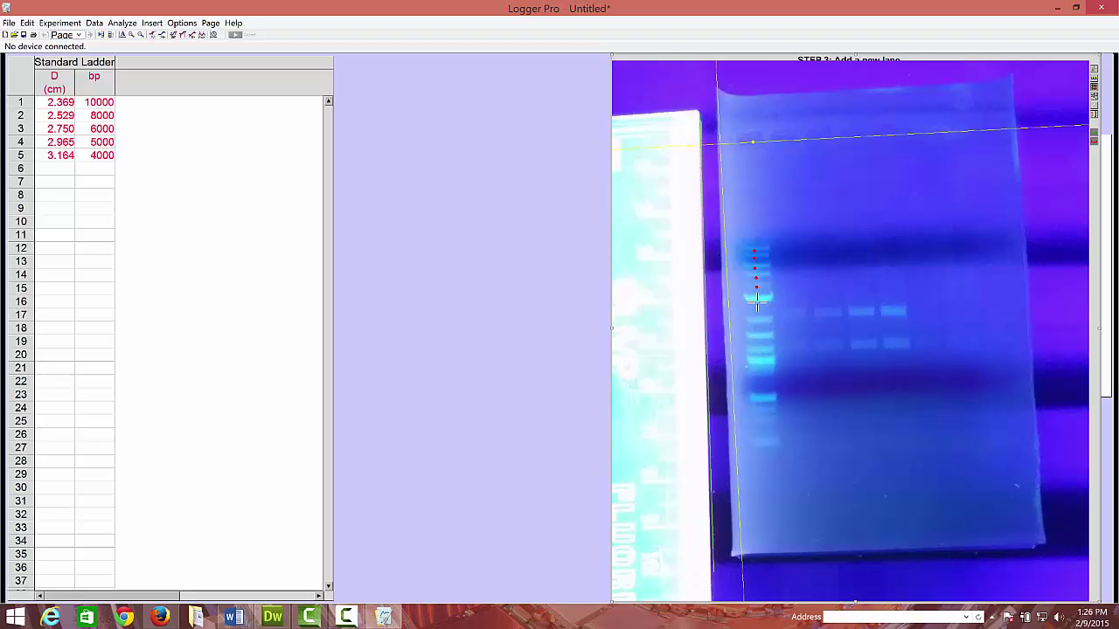
Step: Tag the next ladder bands down as 3000, 1500, 1200 and 1000 bp
click(757, 299)
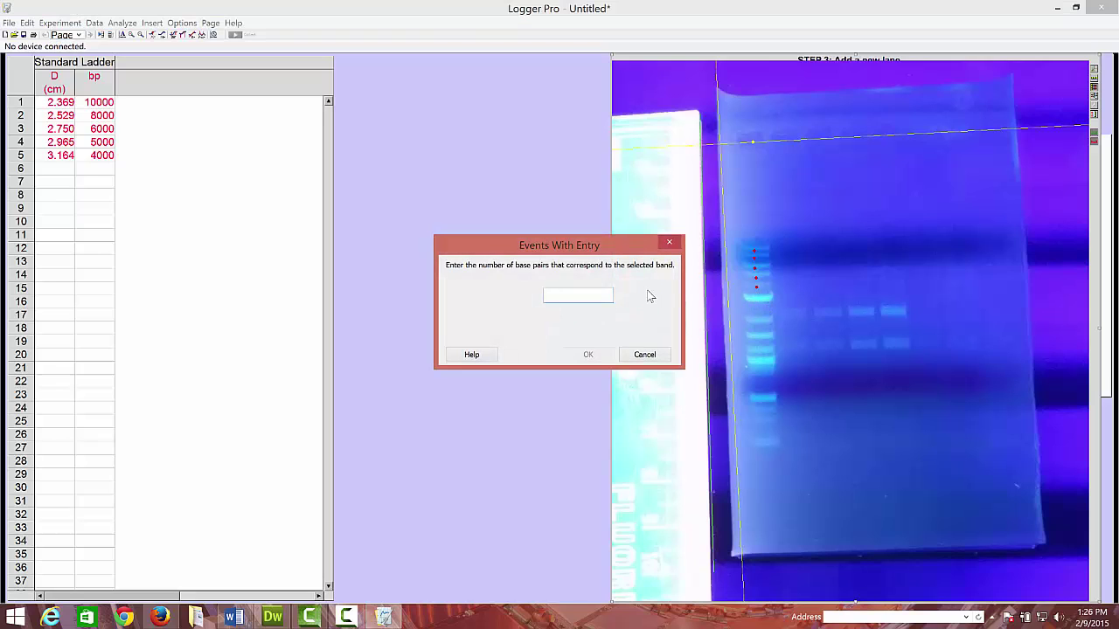
text(3000)
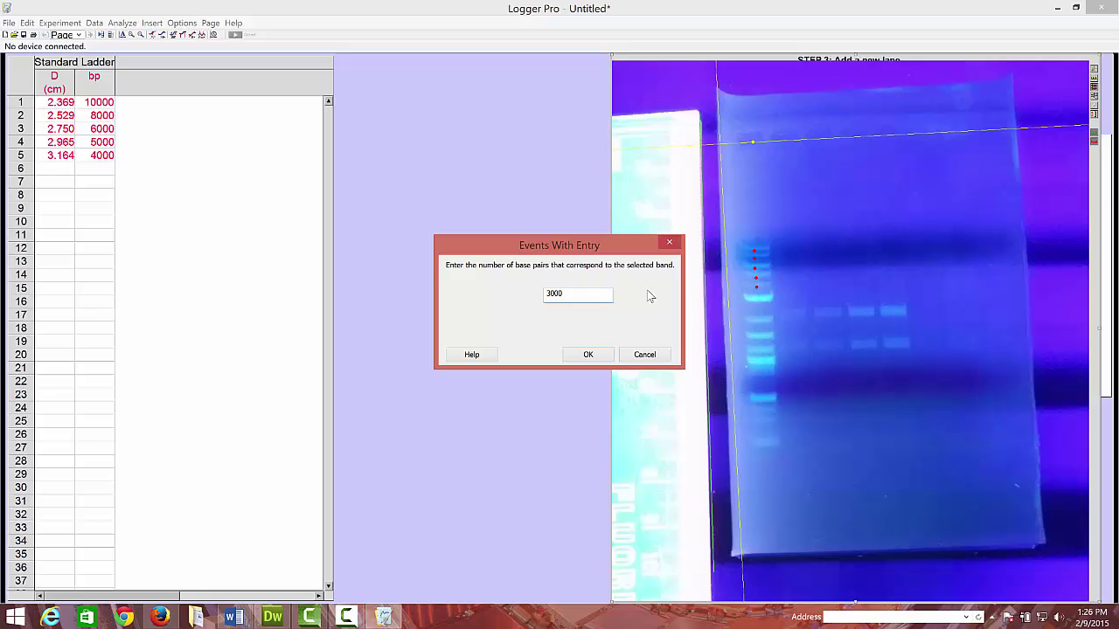
key(Return)
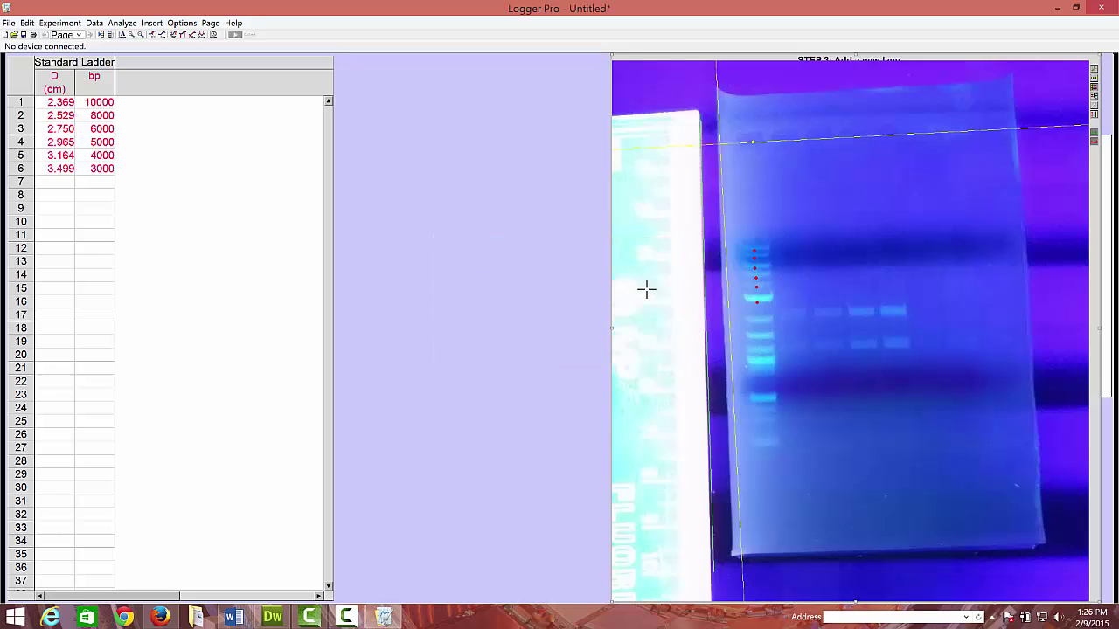
click(752, 325)
text(2000)
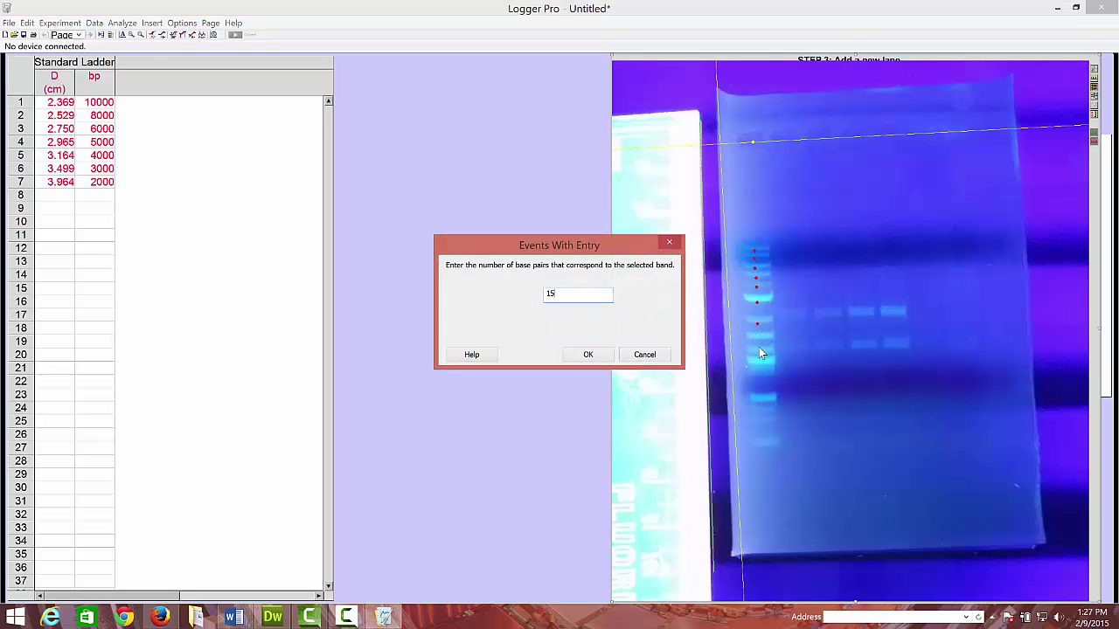
key(Return)
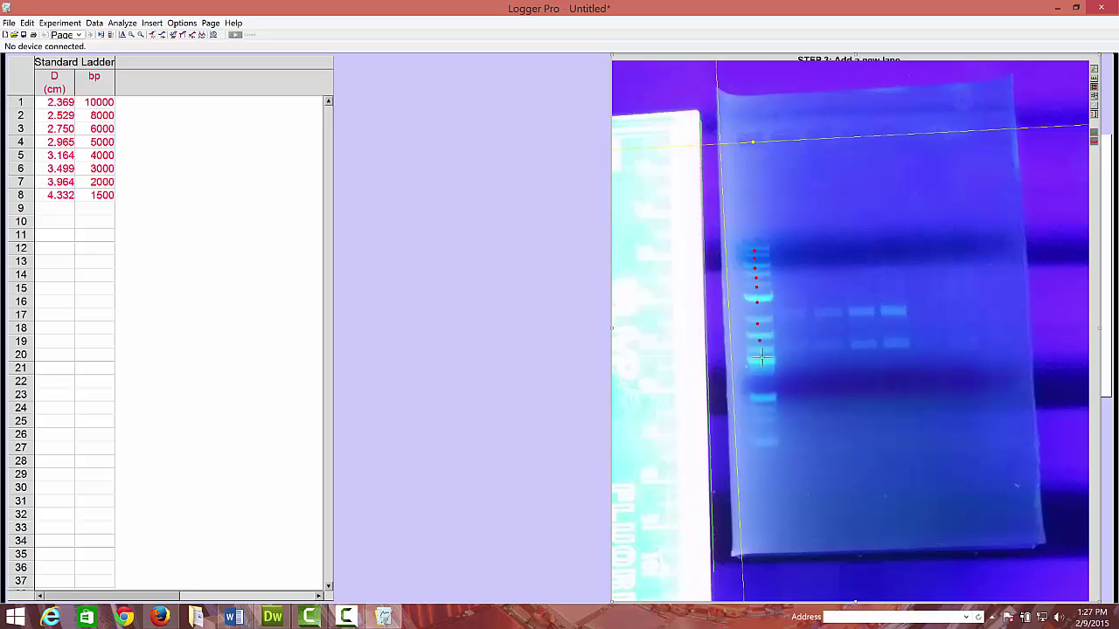
click(760, 354)
text(1200)
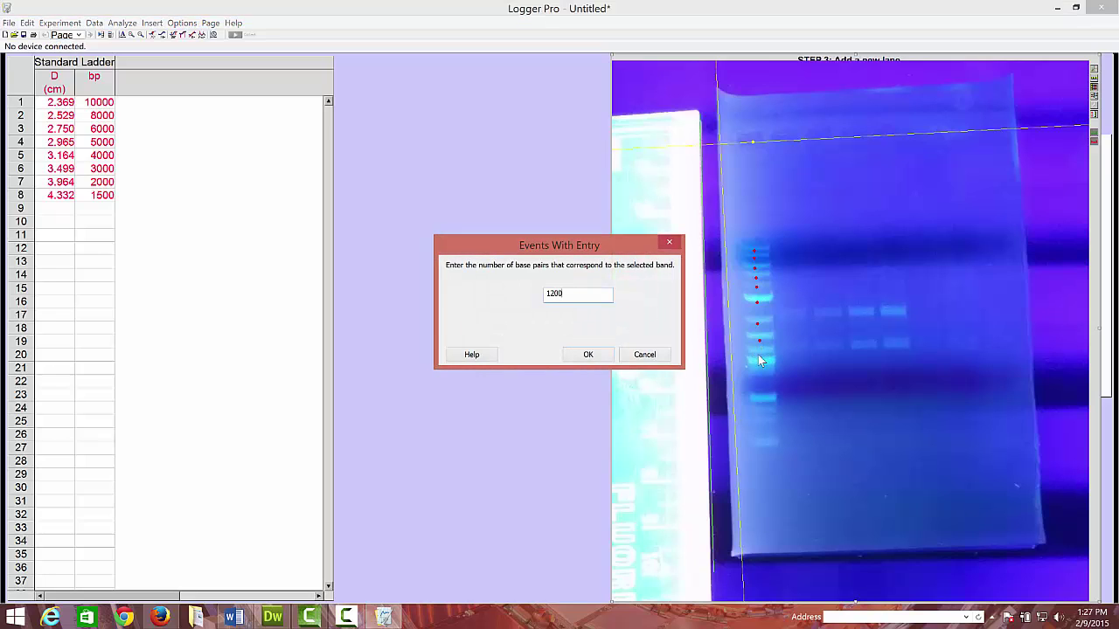
key(Return)
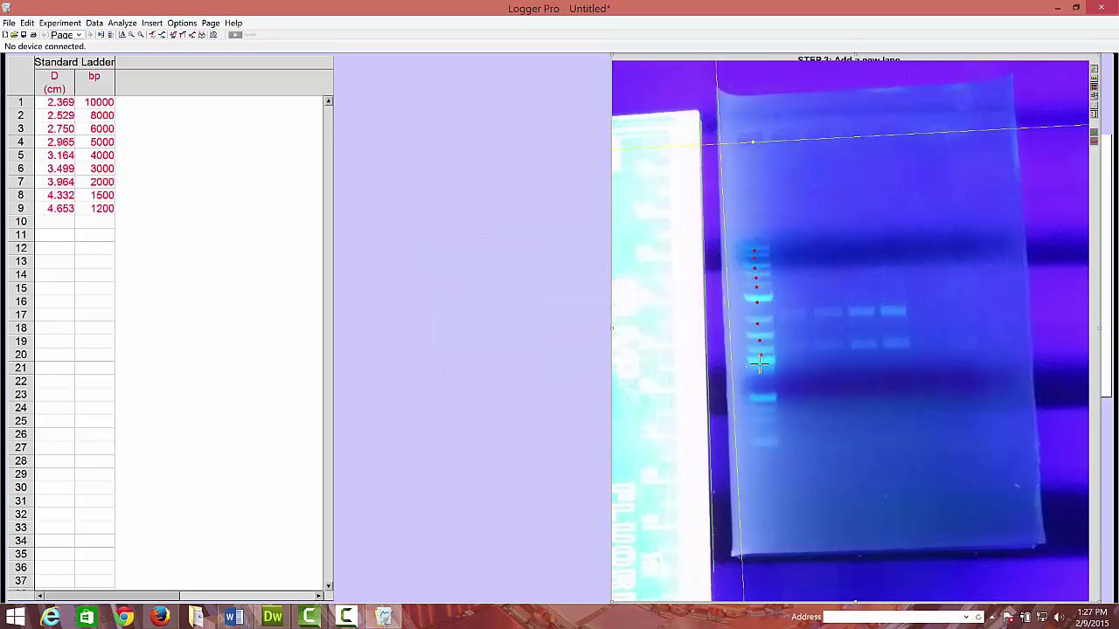
click(762, 364)
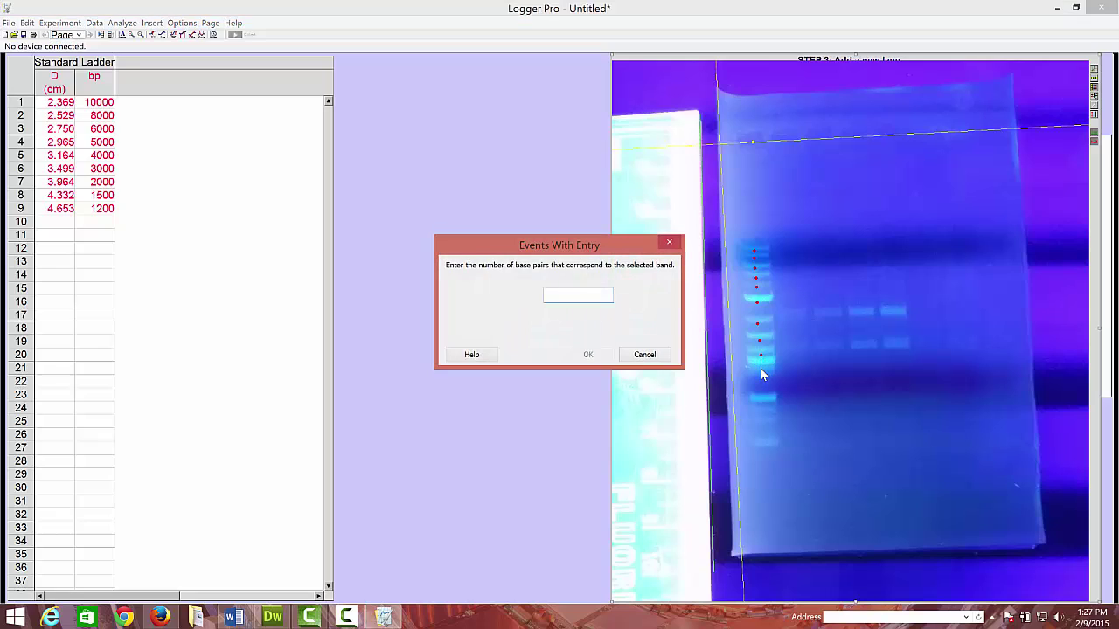
text(1000)
key(Return)
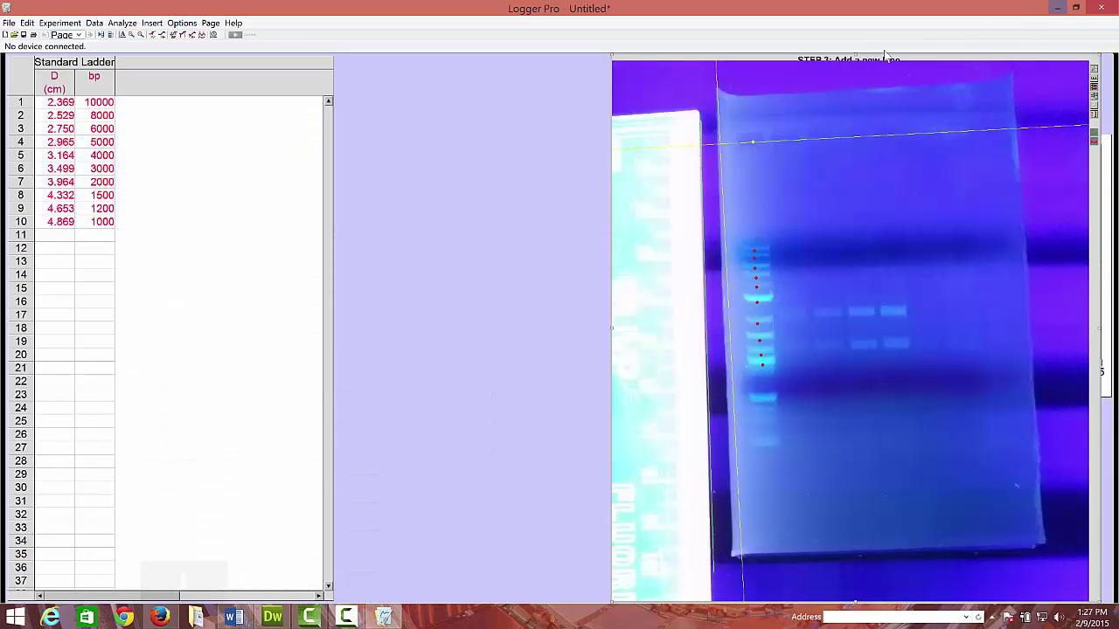
Step: Tag the bright lower ladder band at 5.689 cm as 500 bp
click(762, 400)
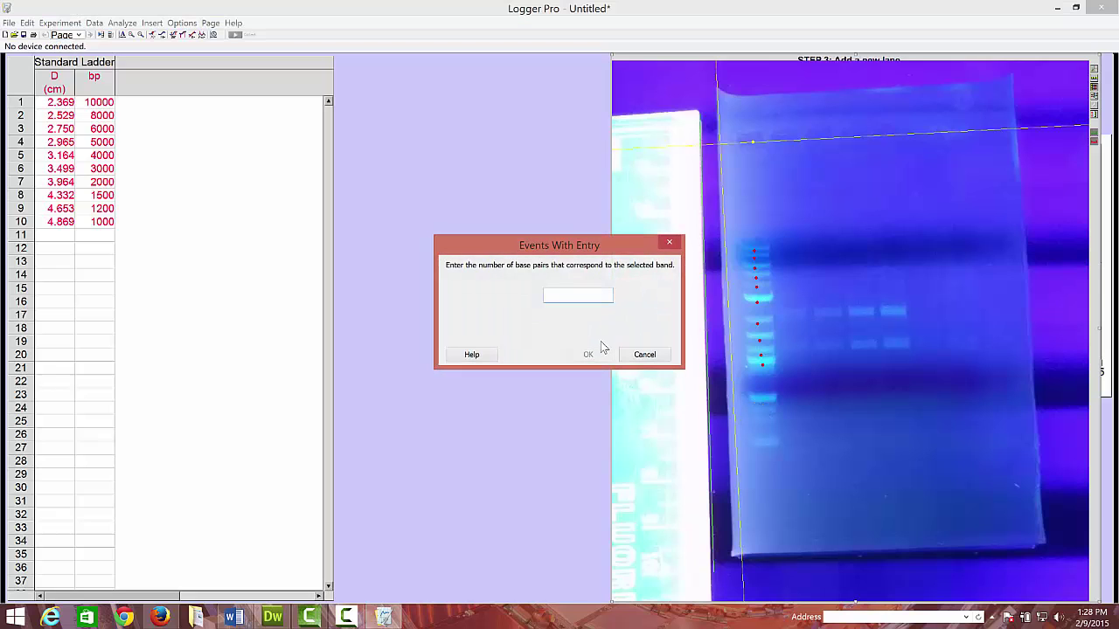
text(500)
click(601, 348)
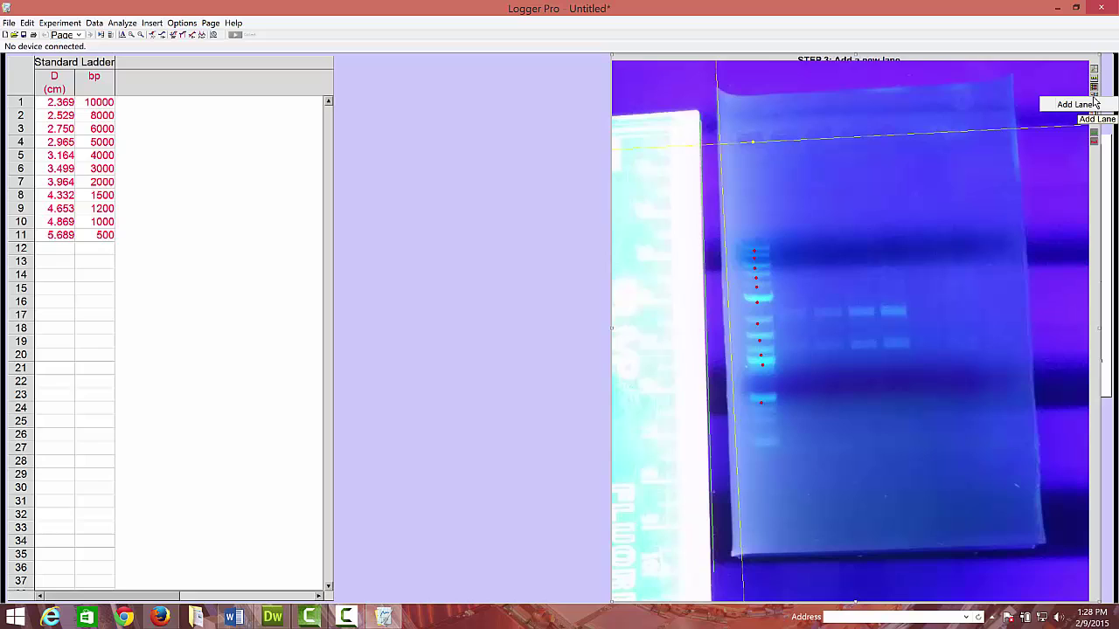
Step: Add Lanes 2 and 3 and mark Lane 3's upper and lower bands
click(1093, 102)
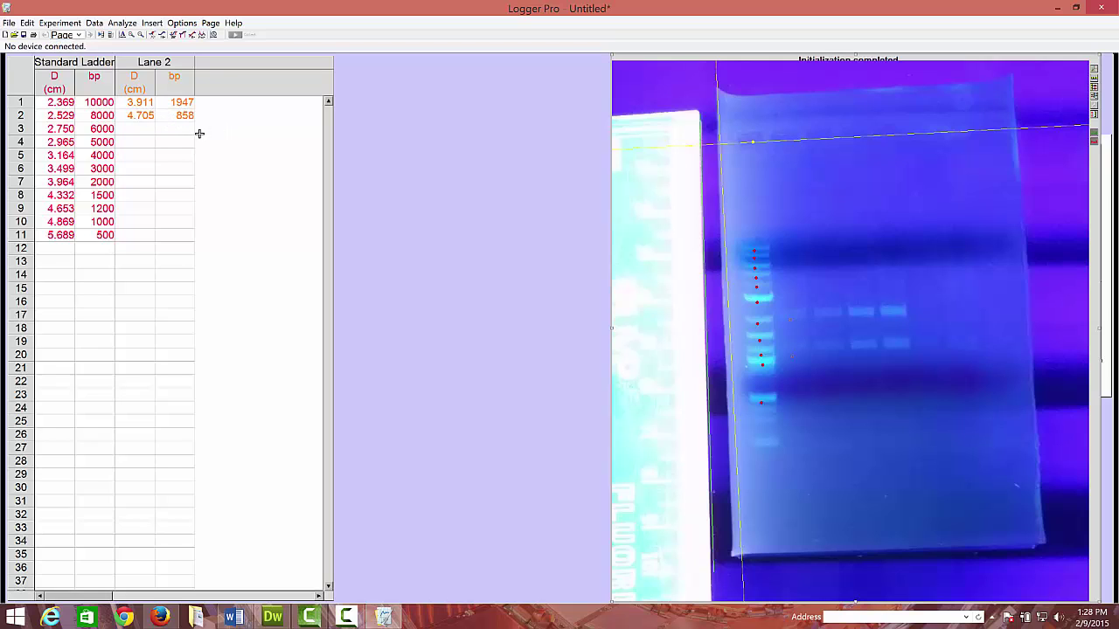
click(1094, 96)
click(1093, 105)
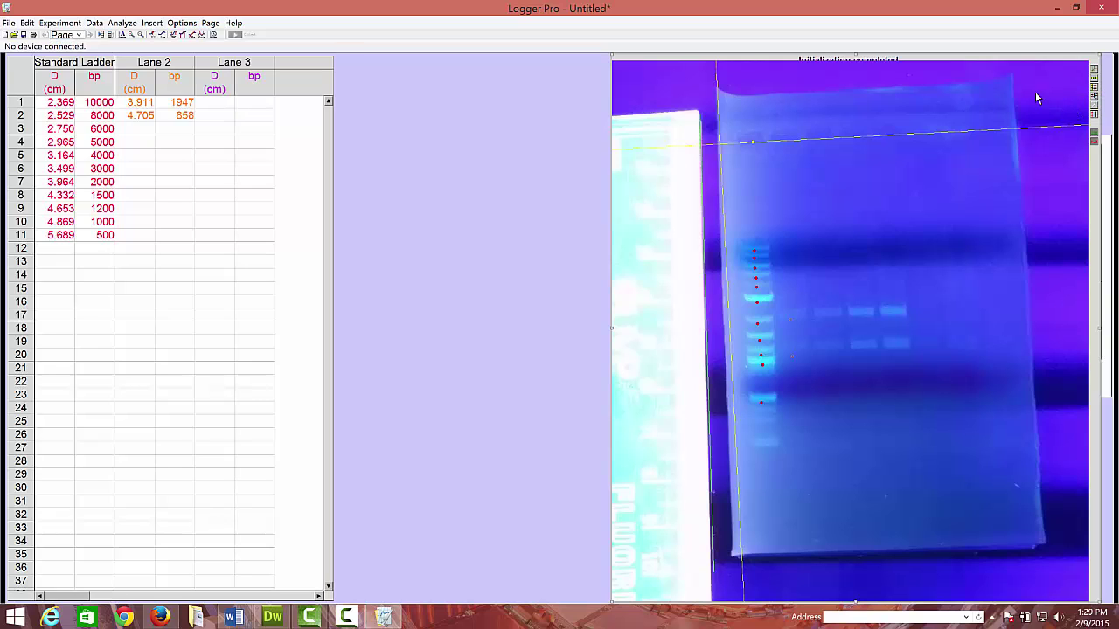
click(827, 317)
click(829, 353)
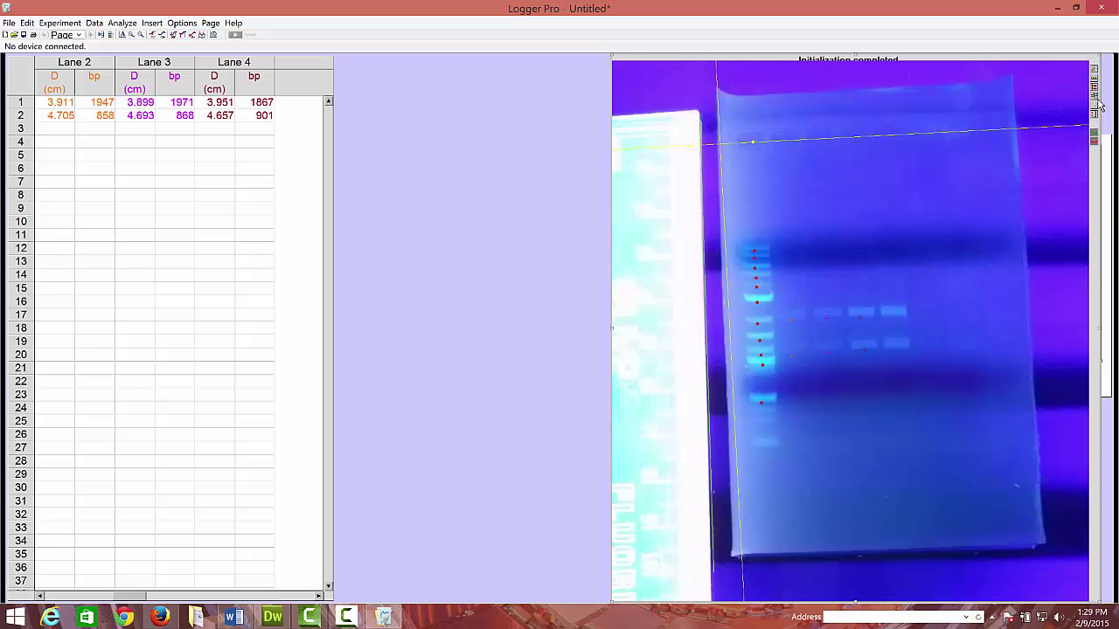
Step: Add Lane 5 and mark its upper and lower bands
click(1097, 102)
click(1073, 104)
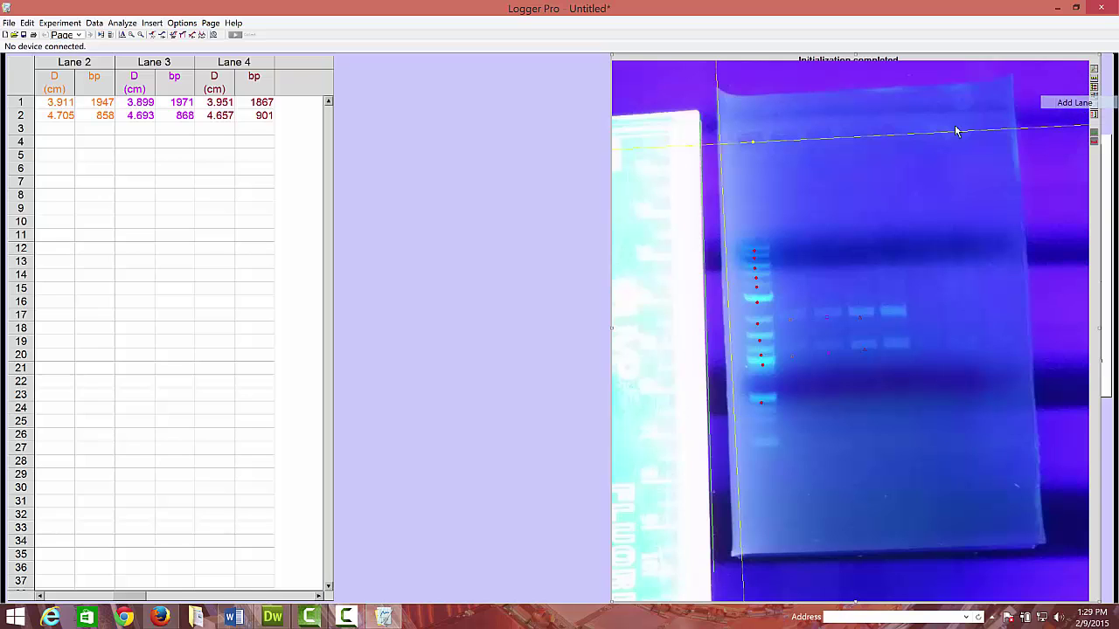
click(890, 317)
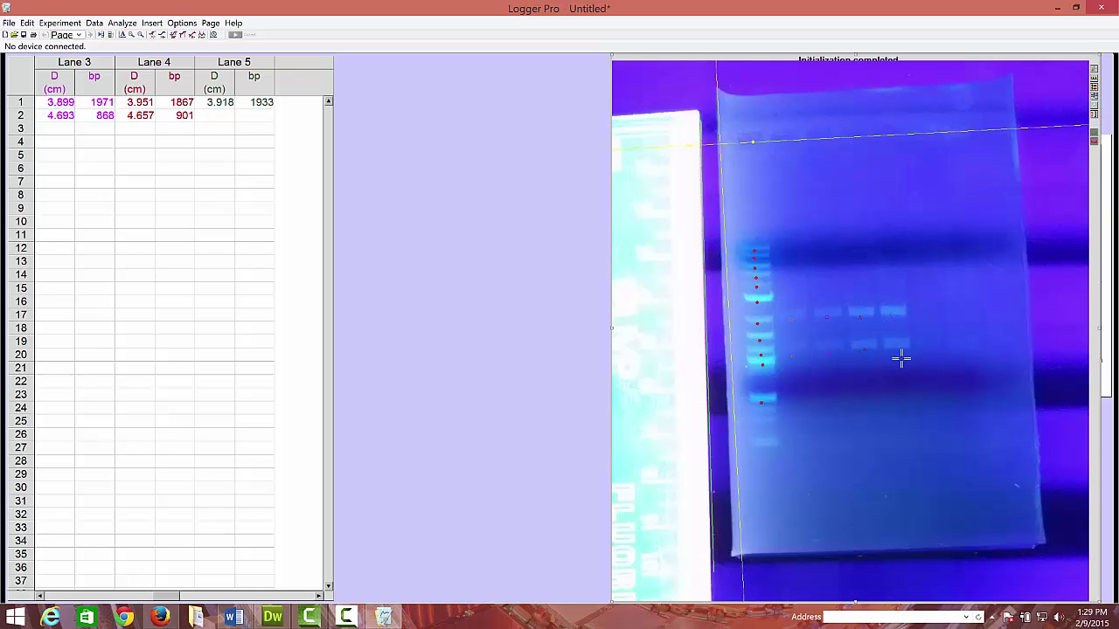
click(893, 346)
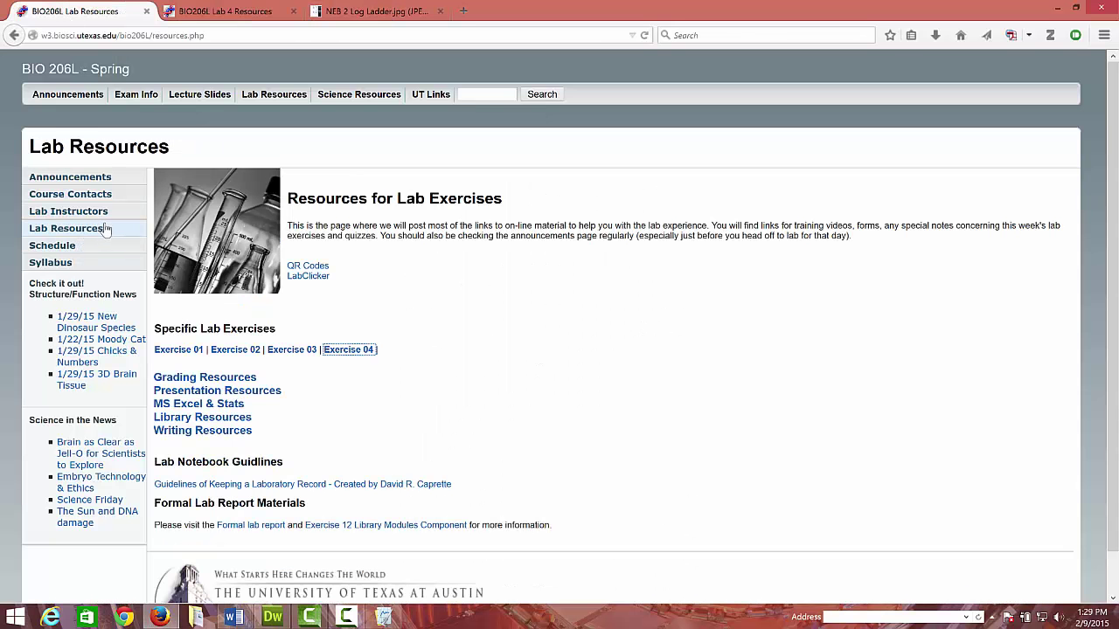
click(109, 196)
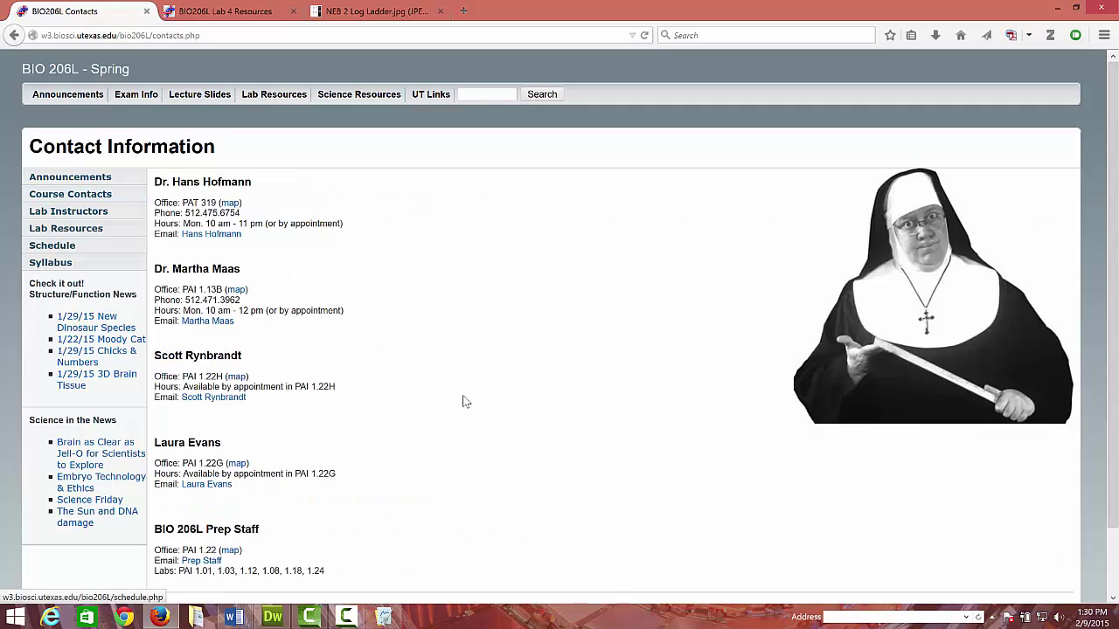